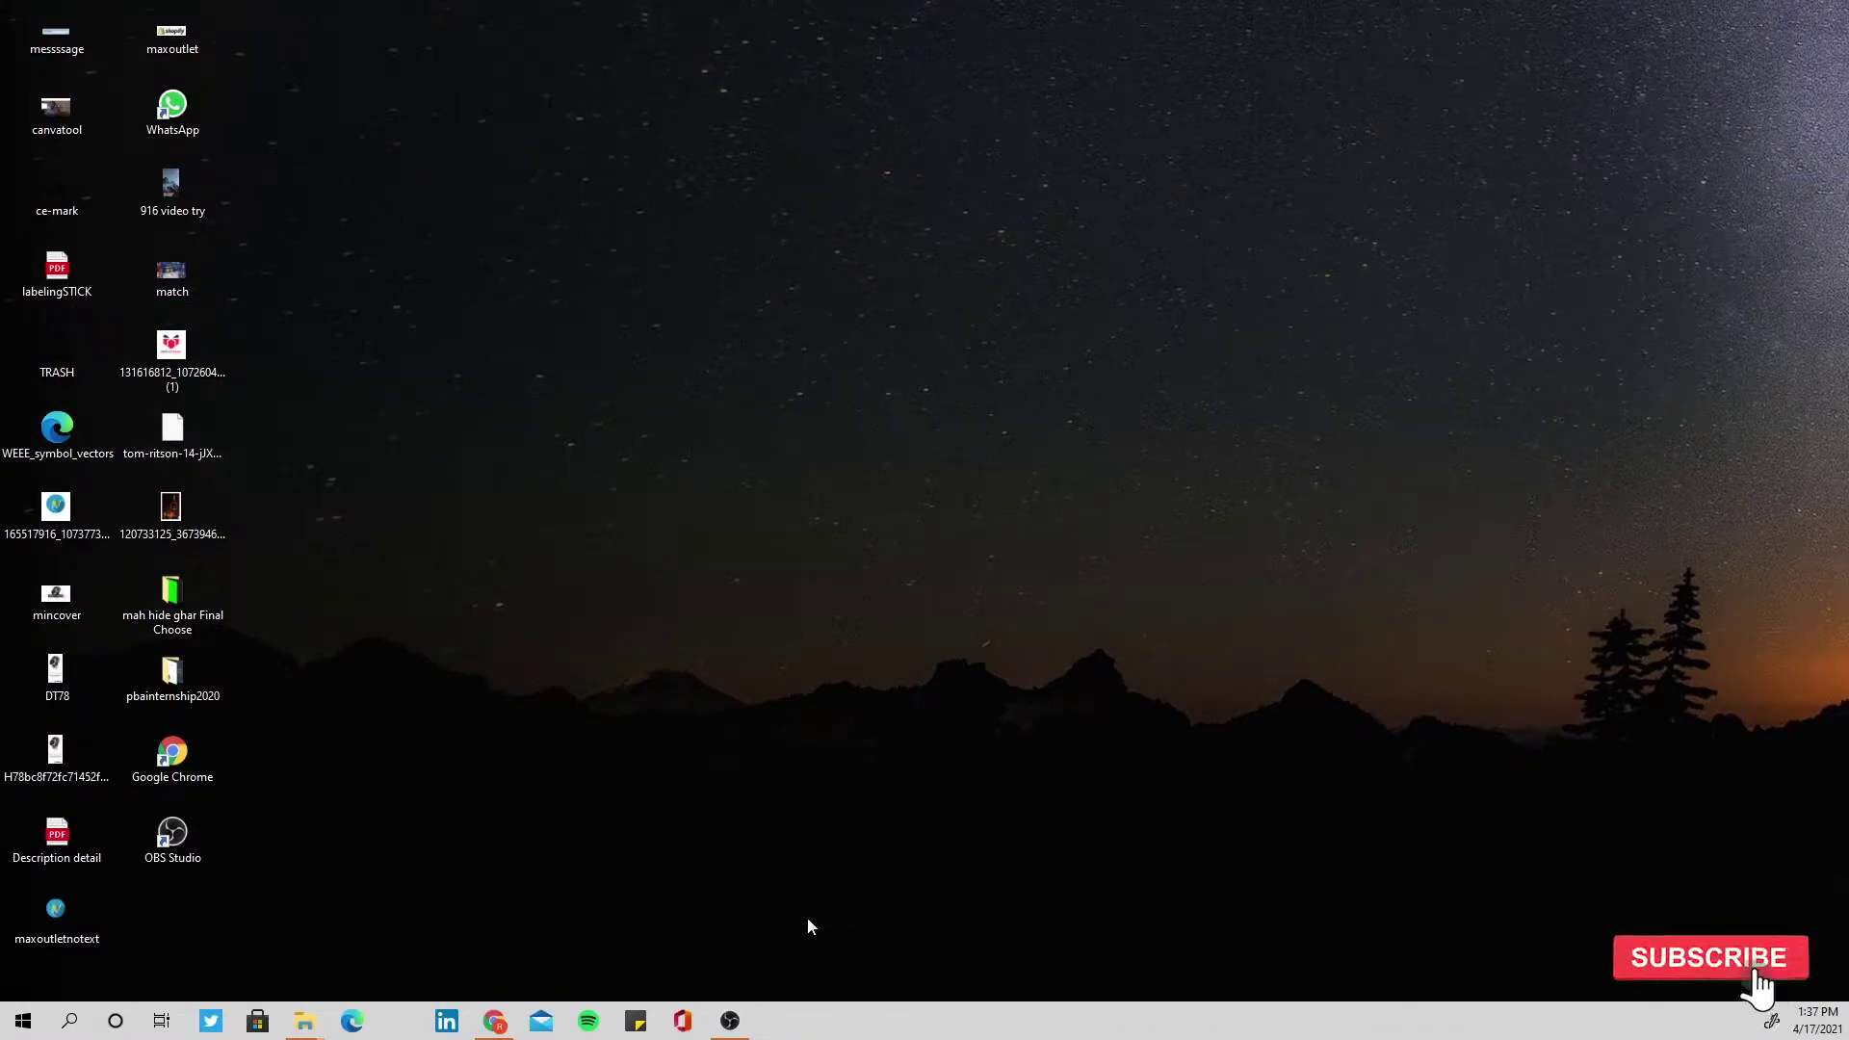
- Load the 7zip.org homepage in Google Chrome
click(494, 1021)
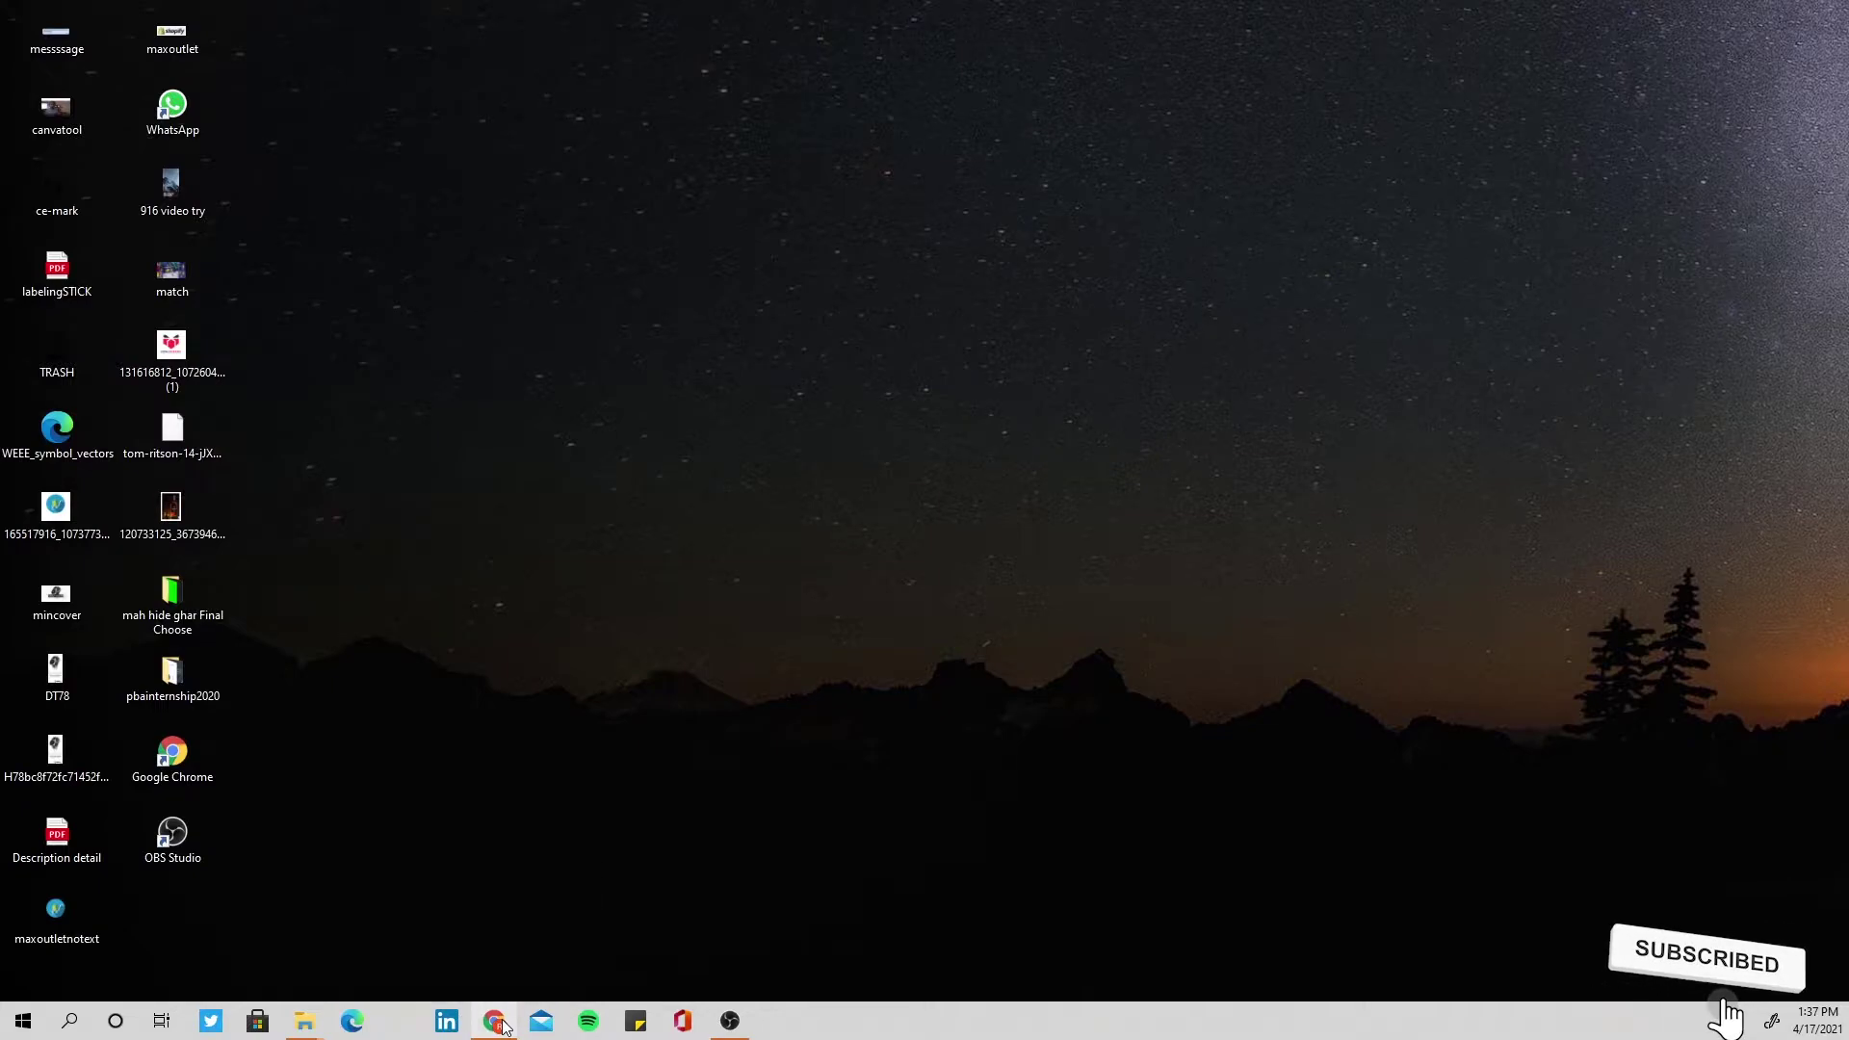
click(167, 55)
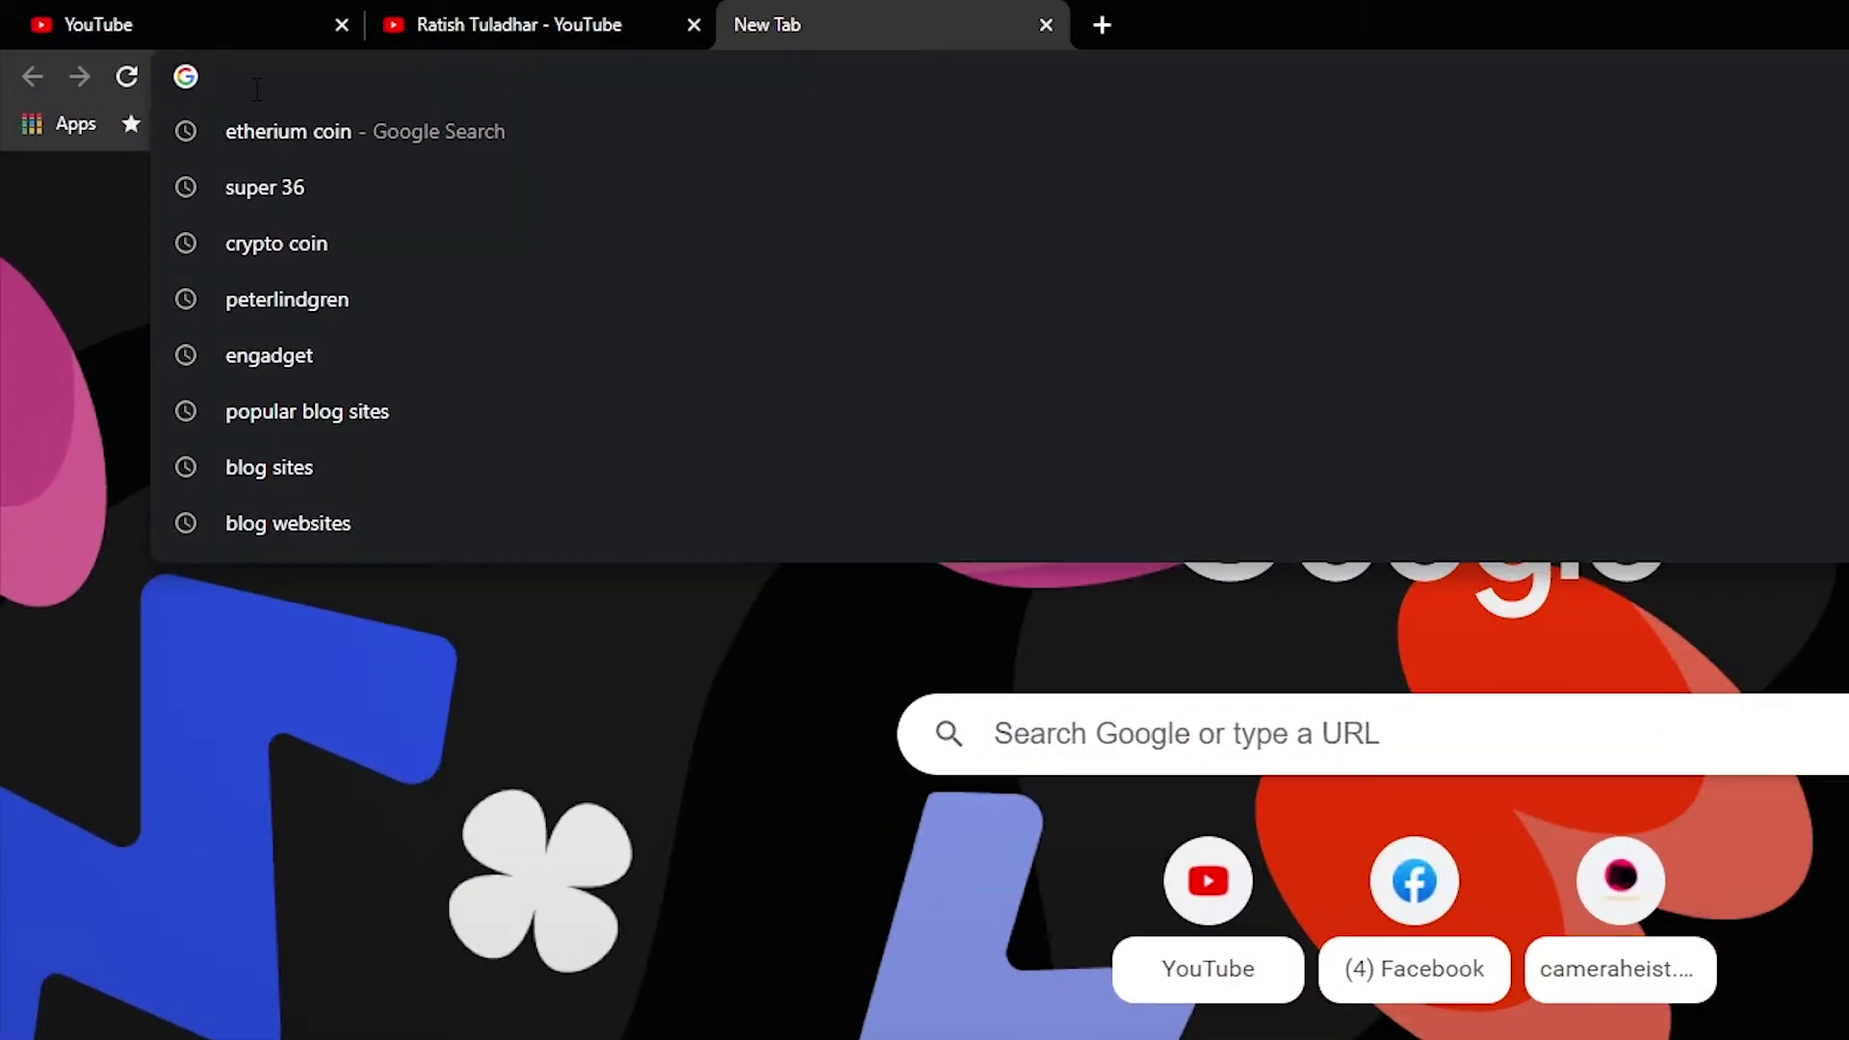
text(7zip)
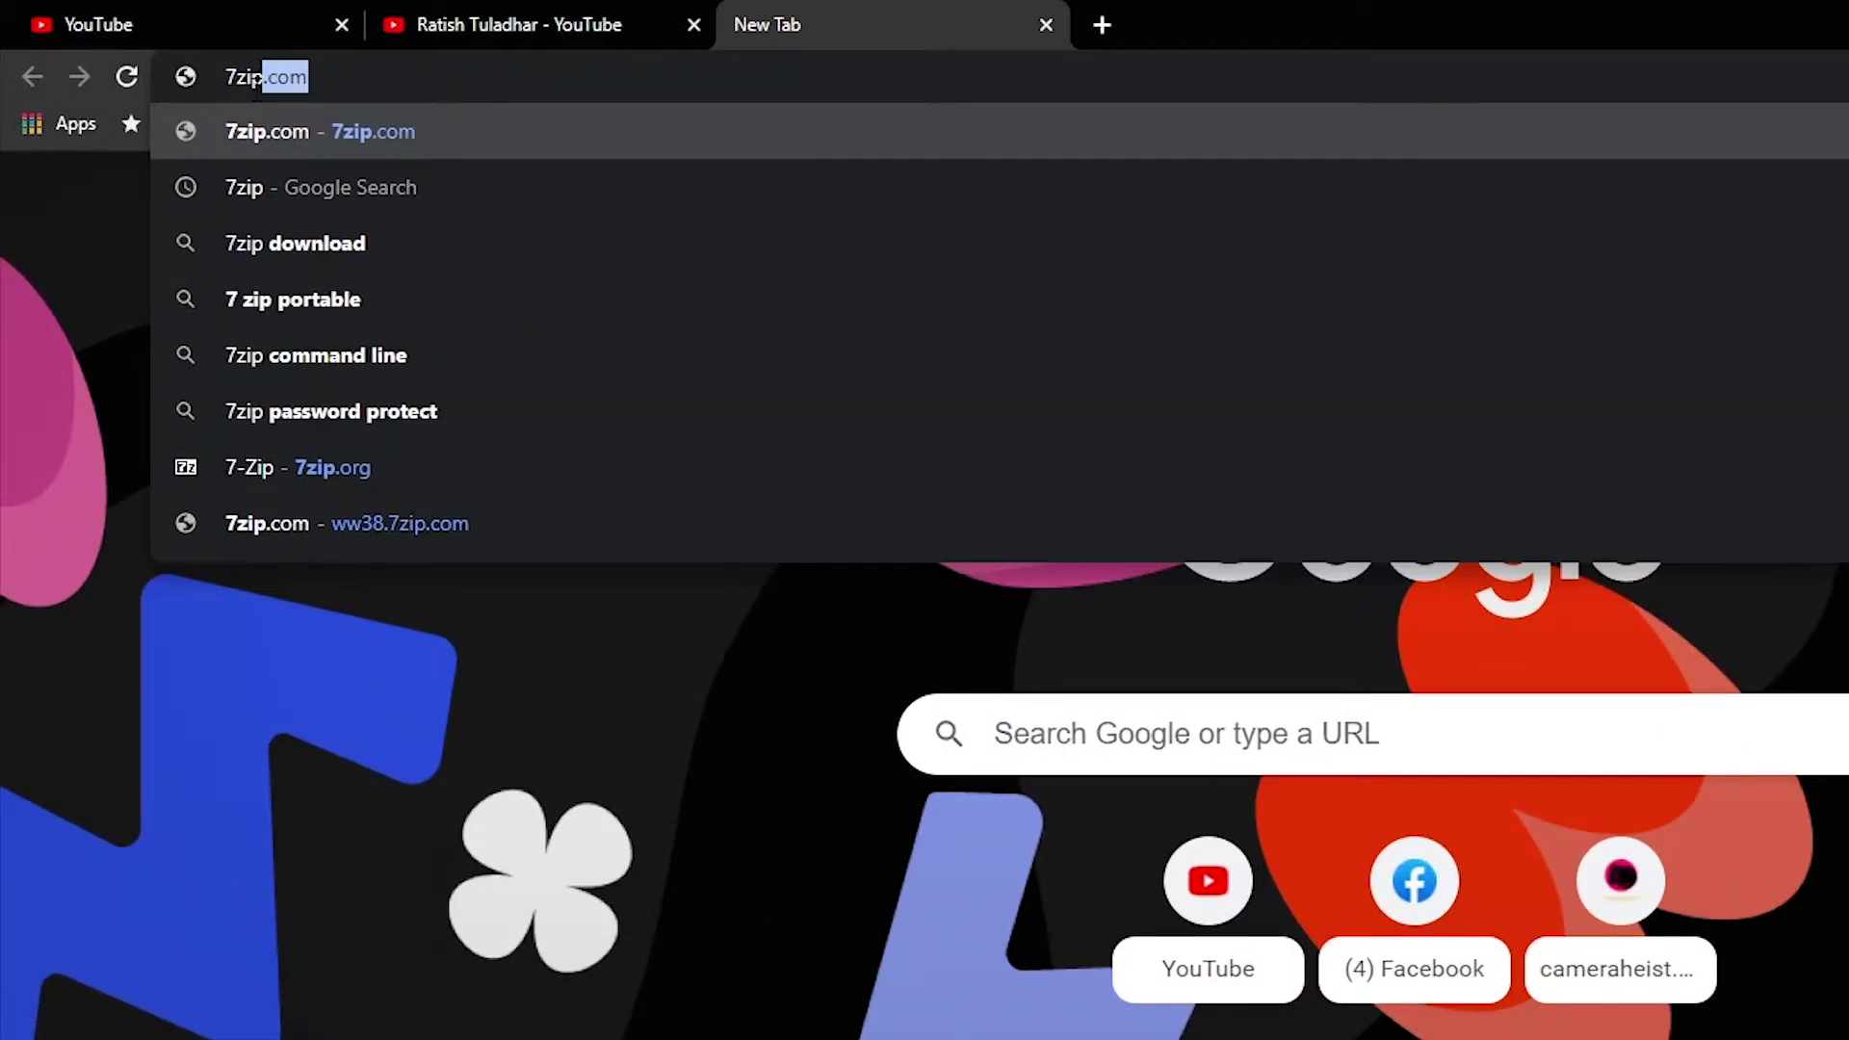
text(.org)
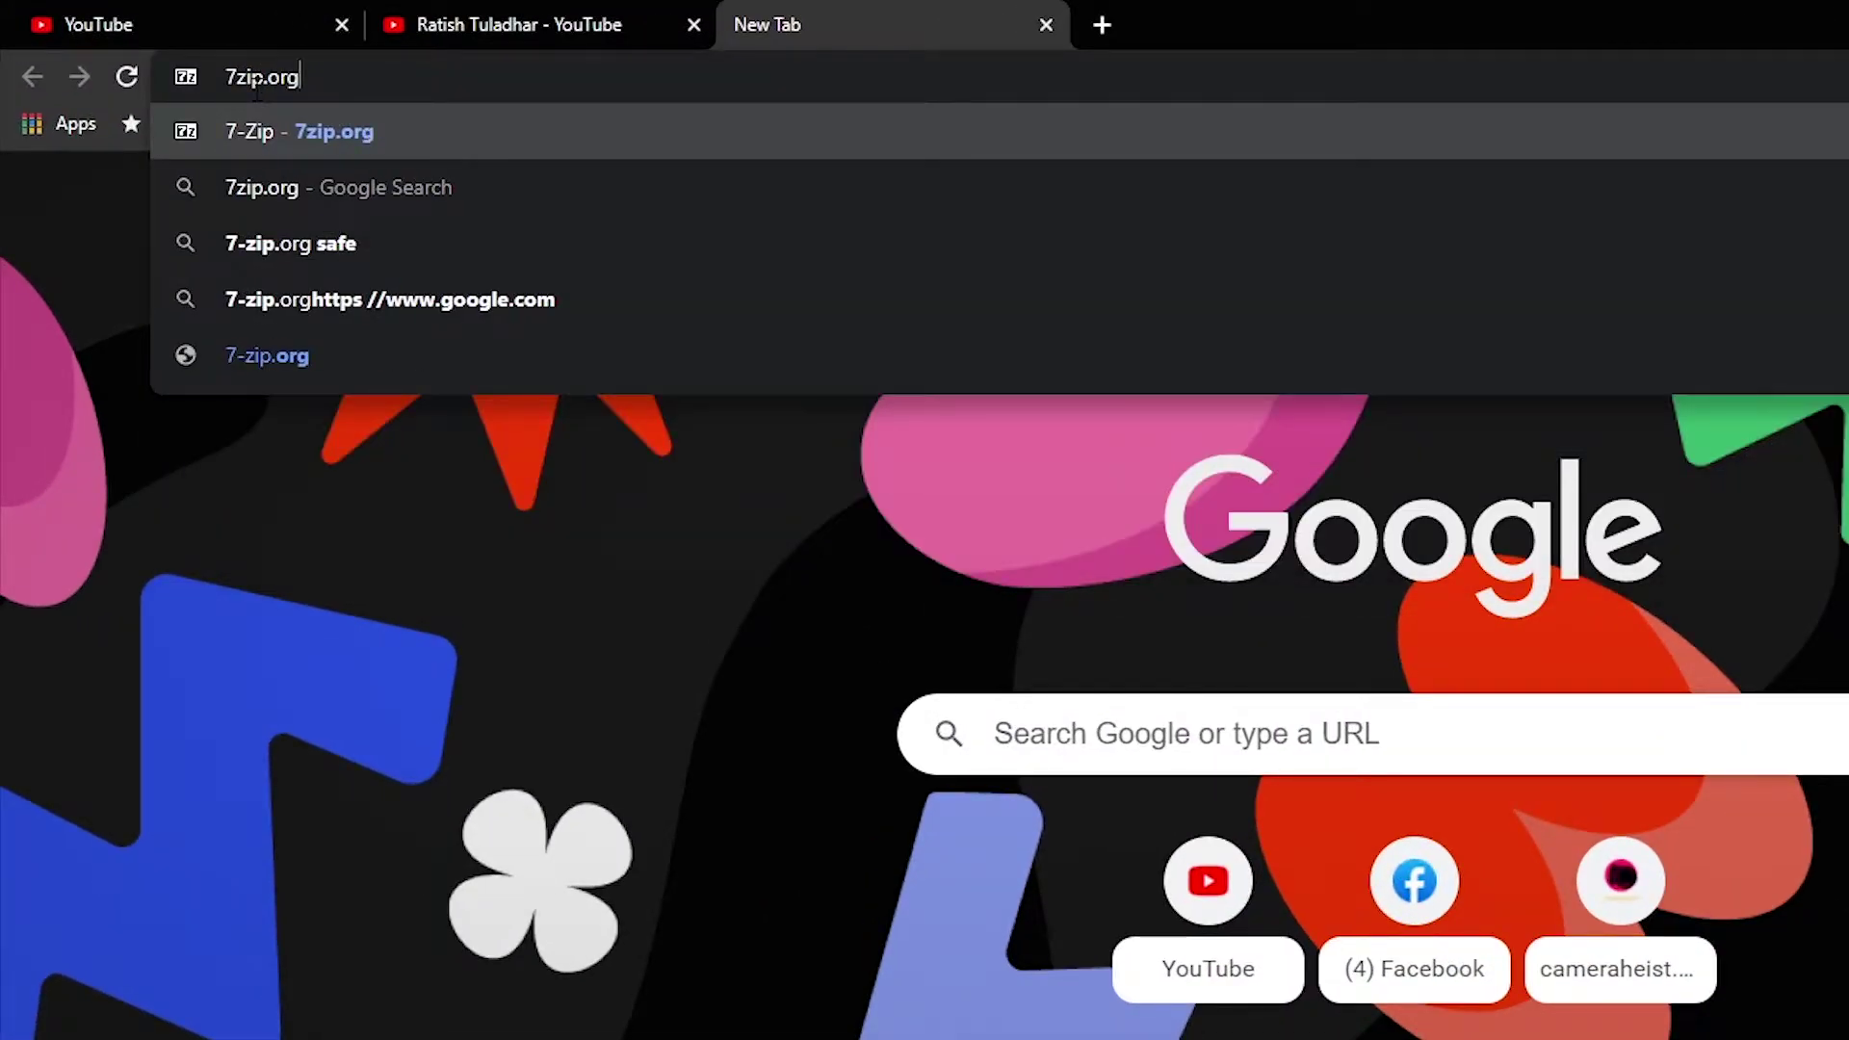
key(Return)
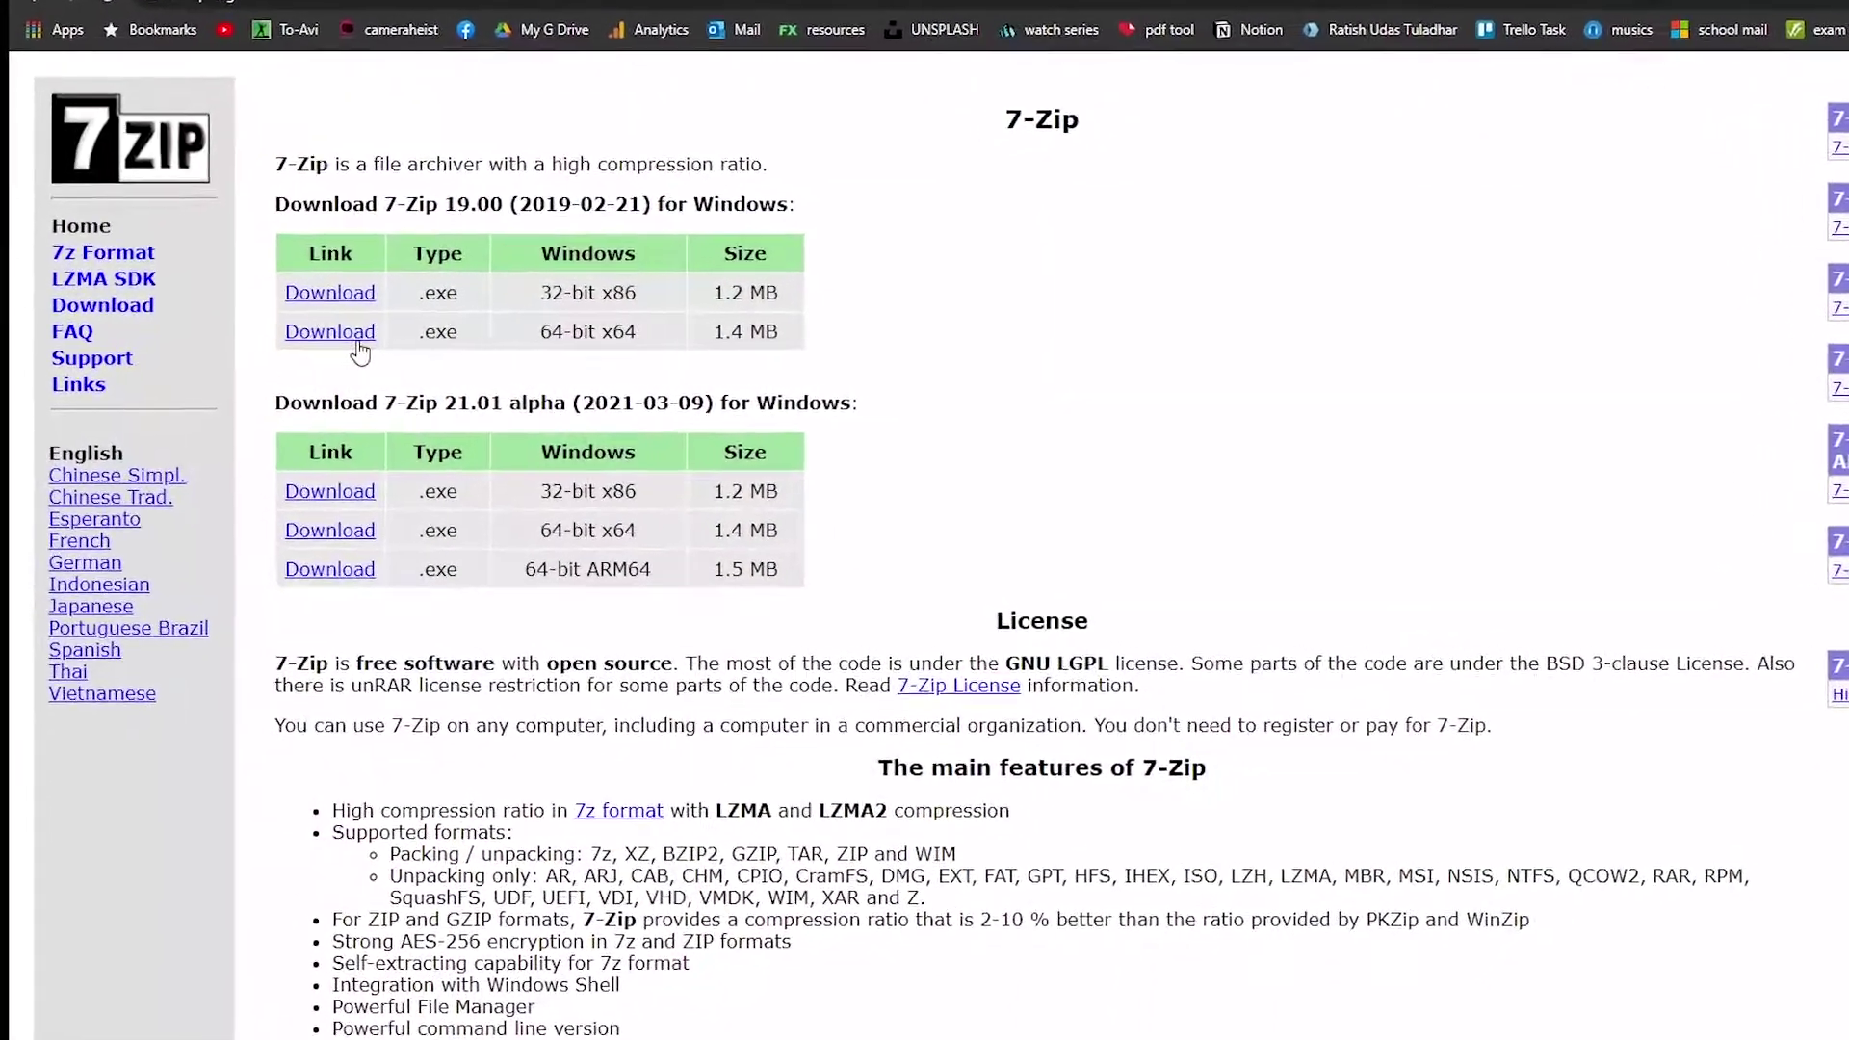
- Download and install the 64-bit 7-Zip 19.00 installer (7z1900-x64.exe)
click(356, 331)
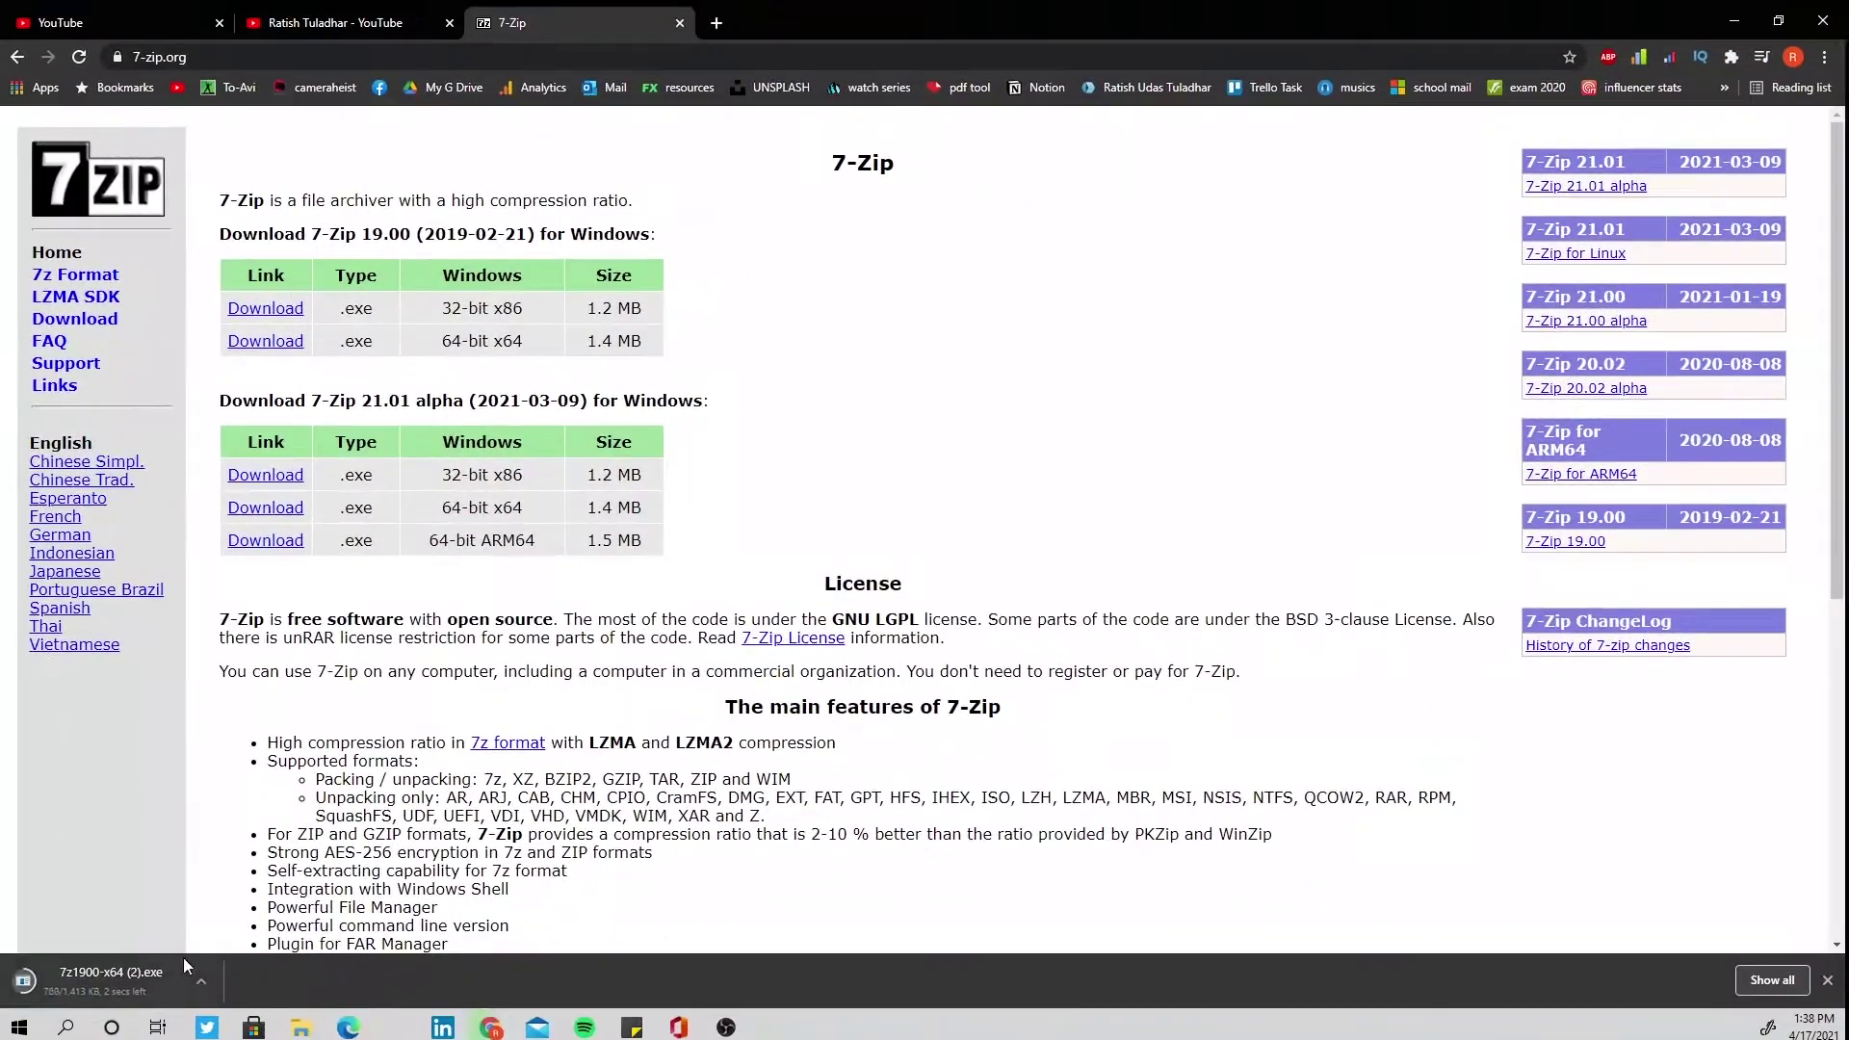
click(186, 966)
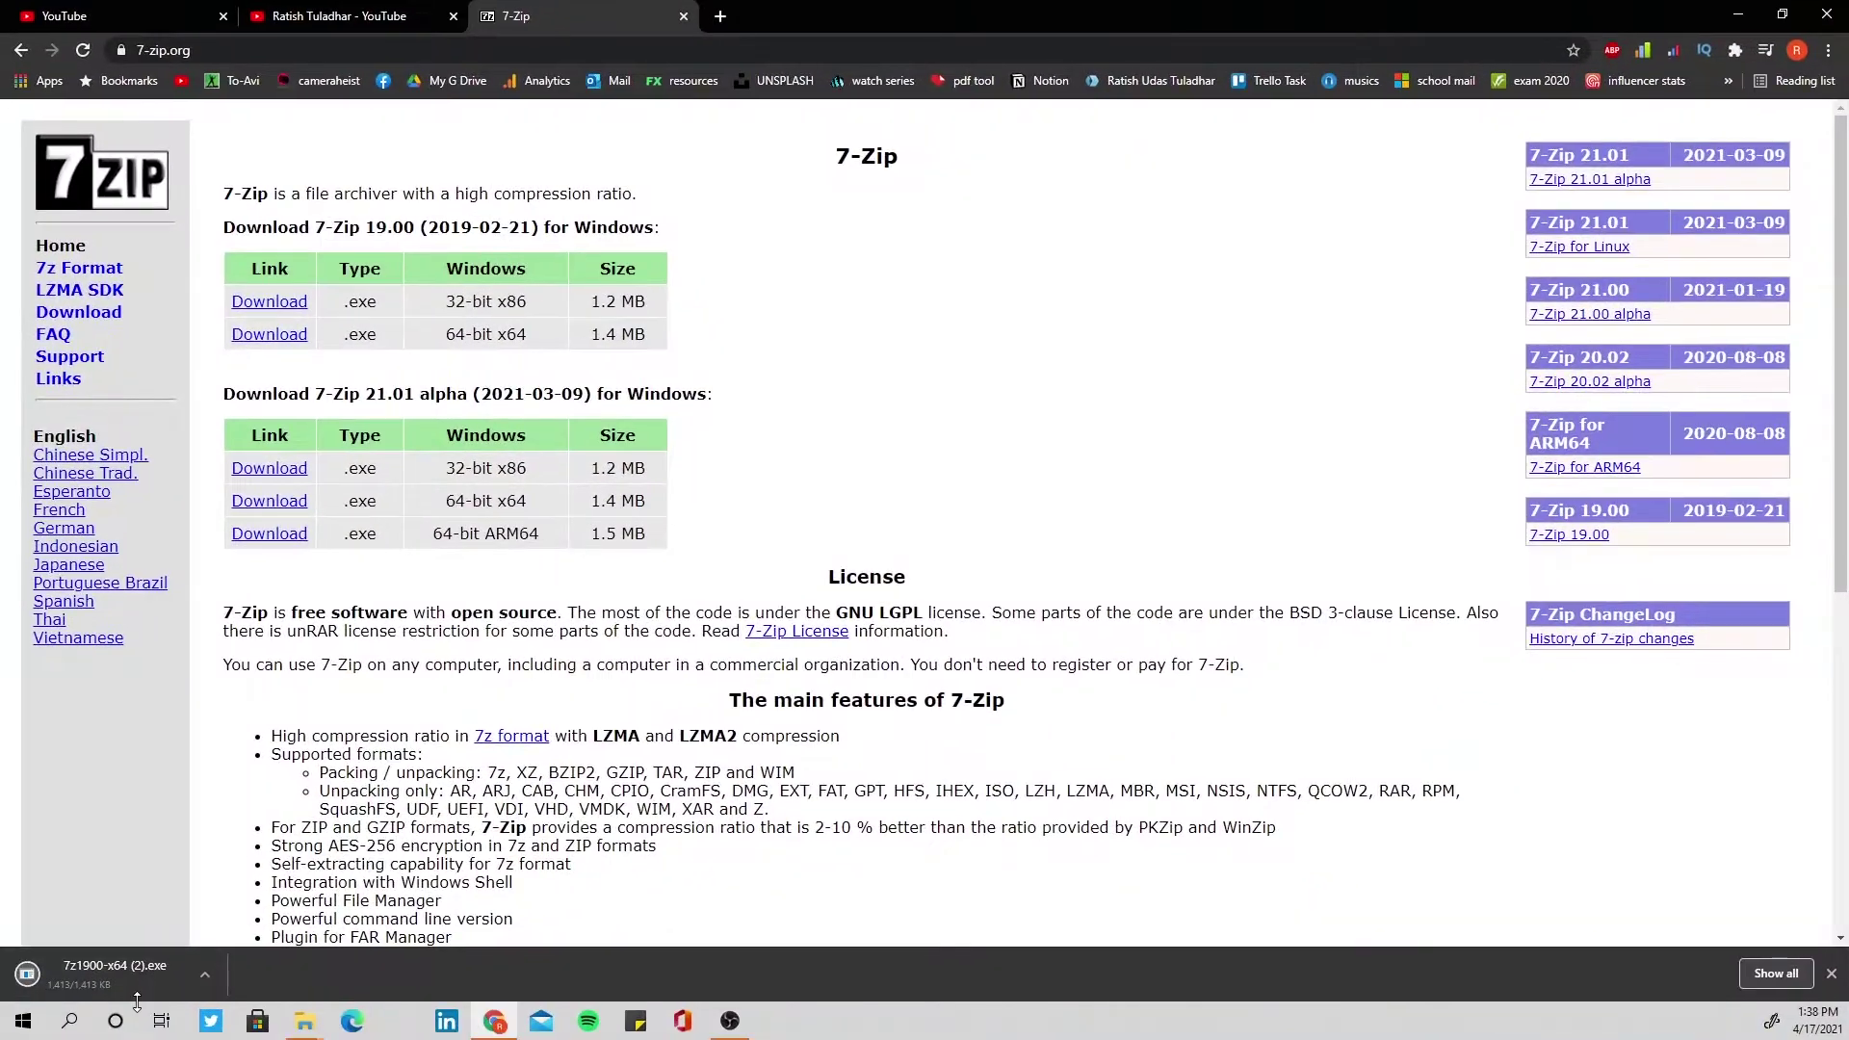
click(547, 379)
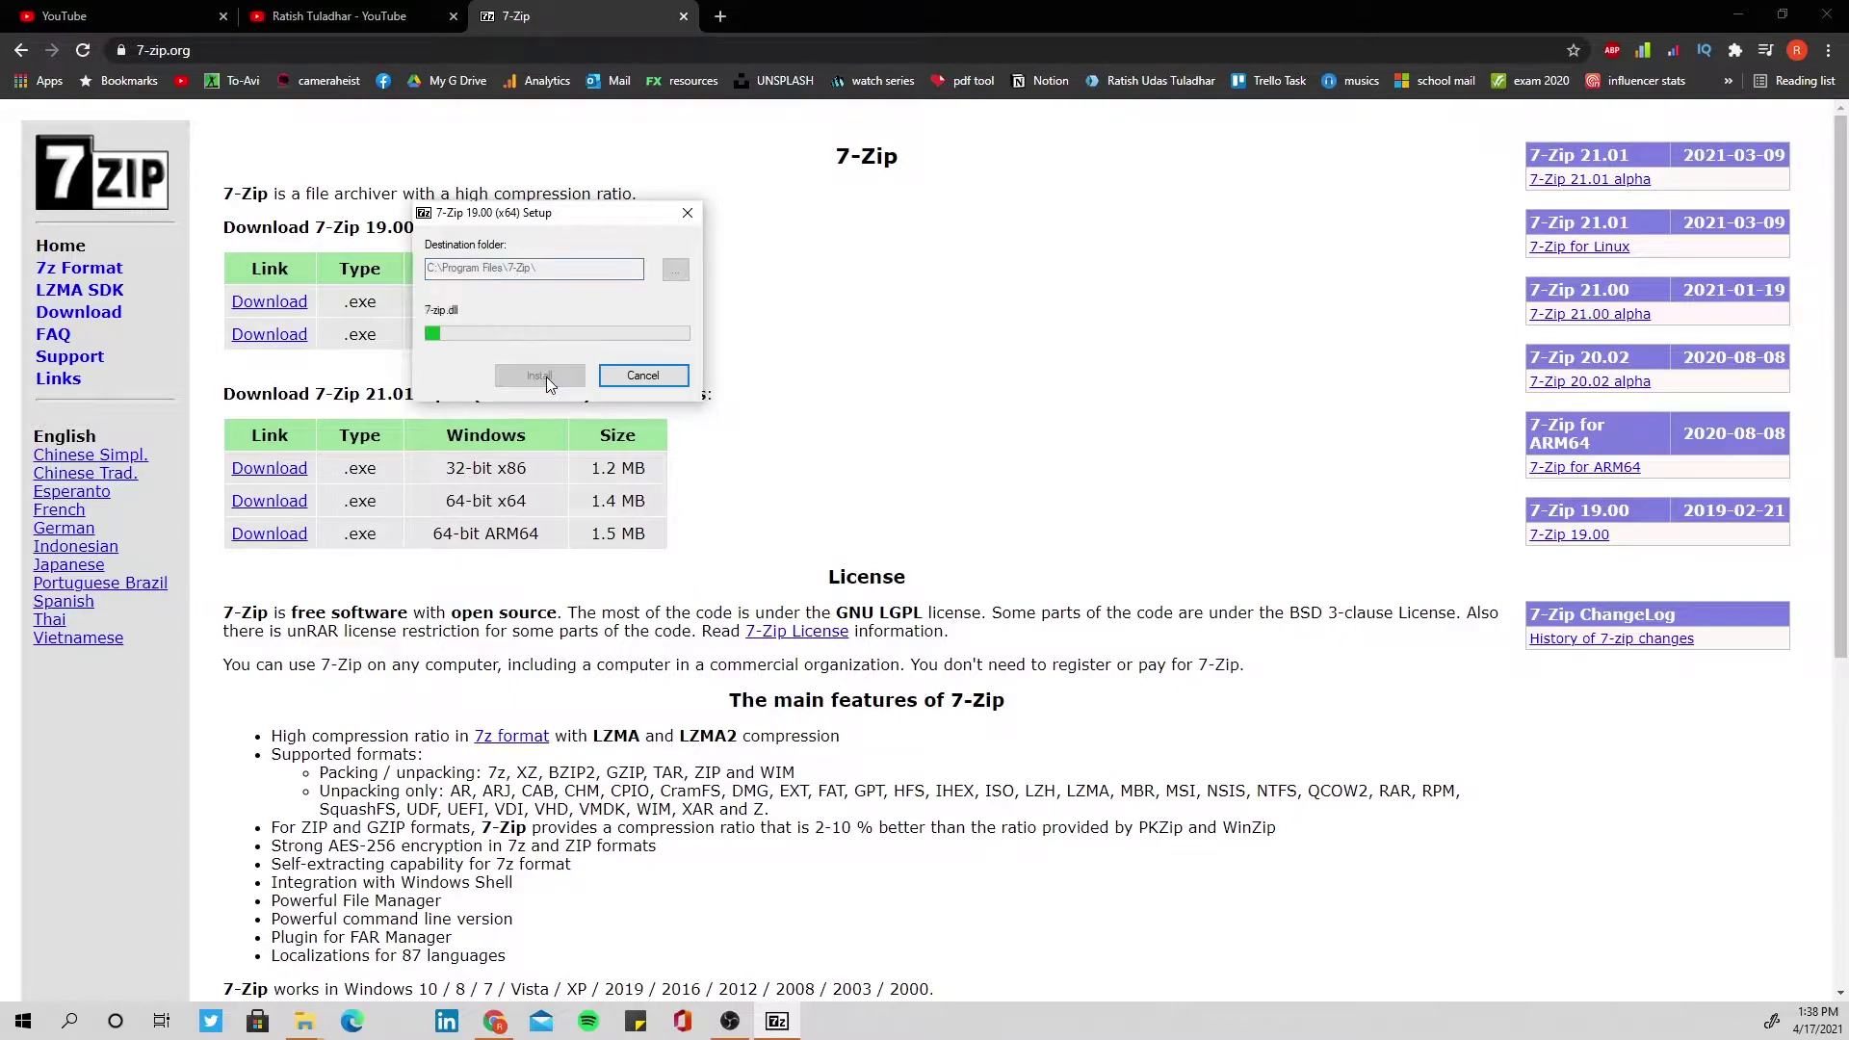
click(541, 376)
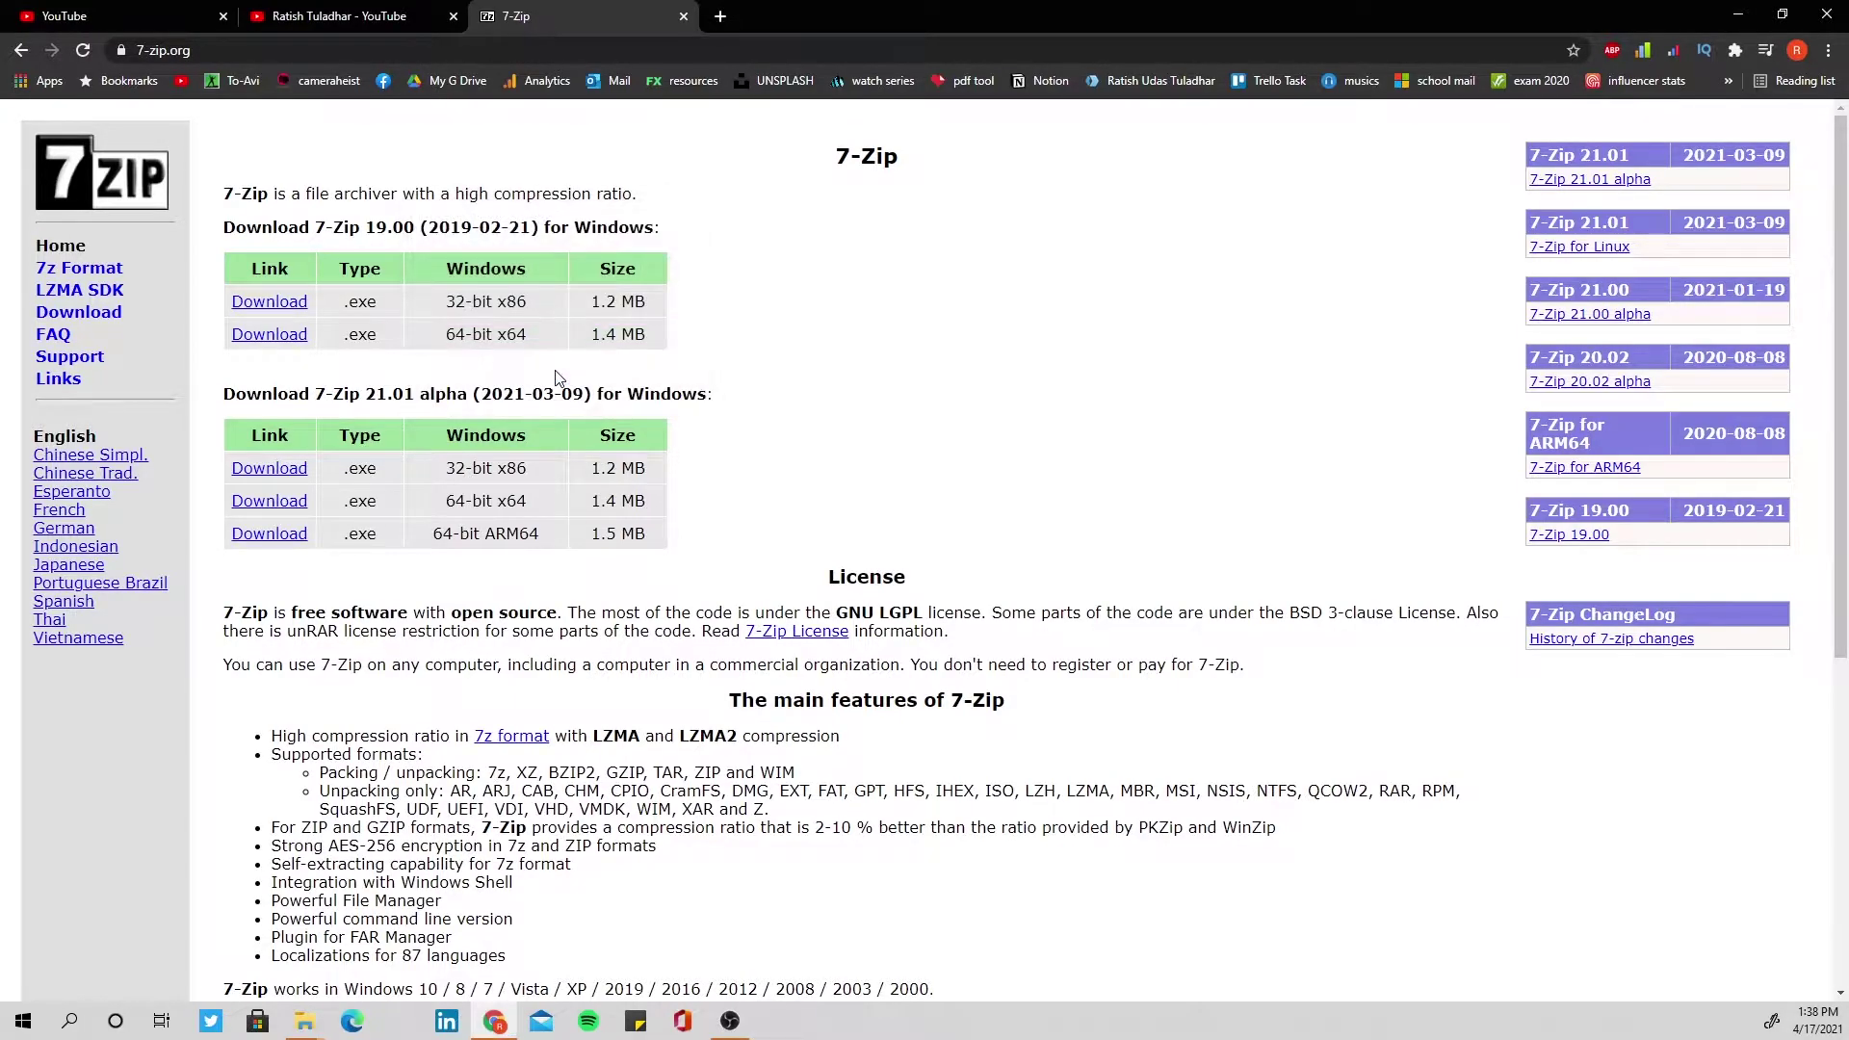
- Copy and paste crime_1 in the Premiere Pro 13.0 folder to create crime_1 - Copy
click(1737, 13)
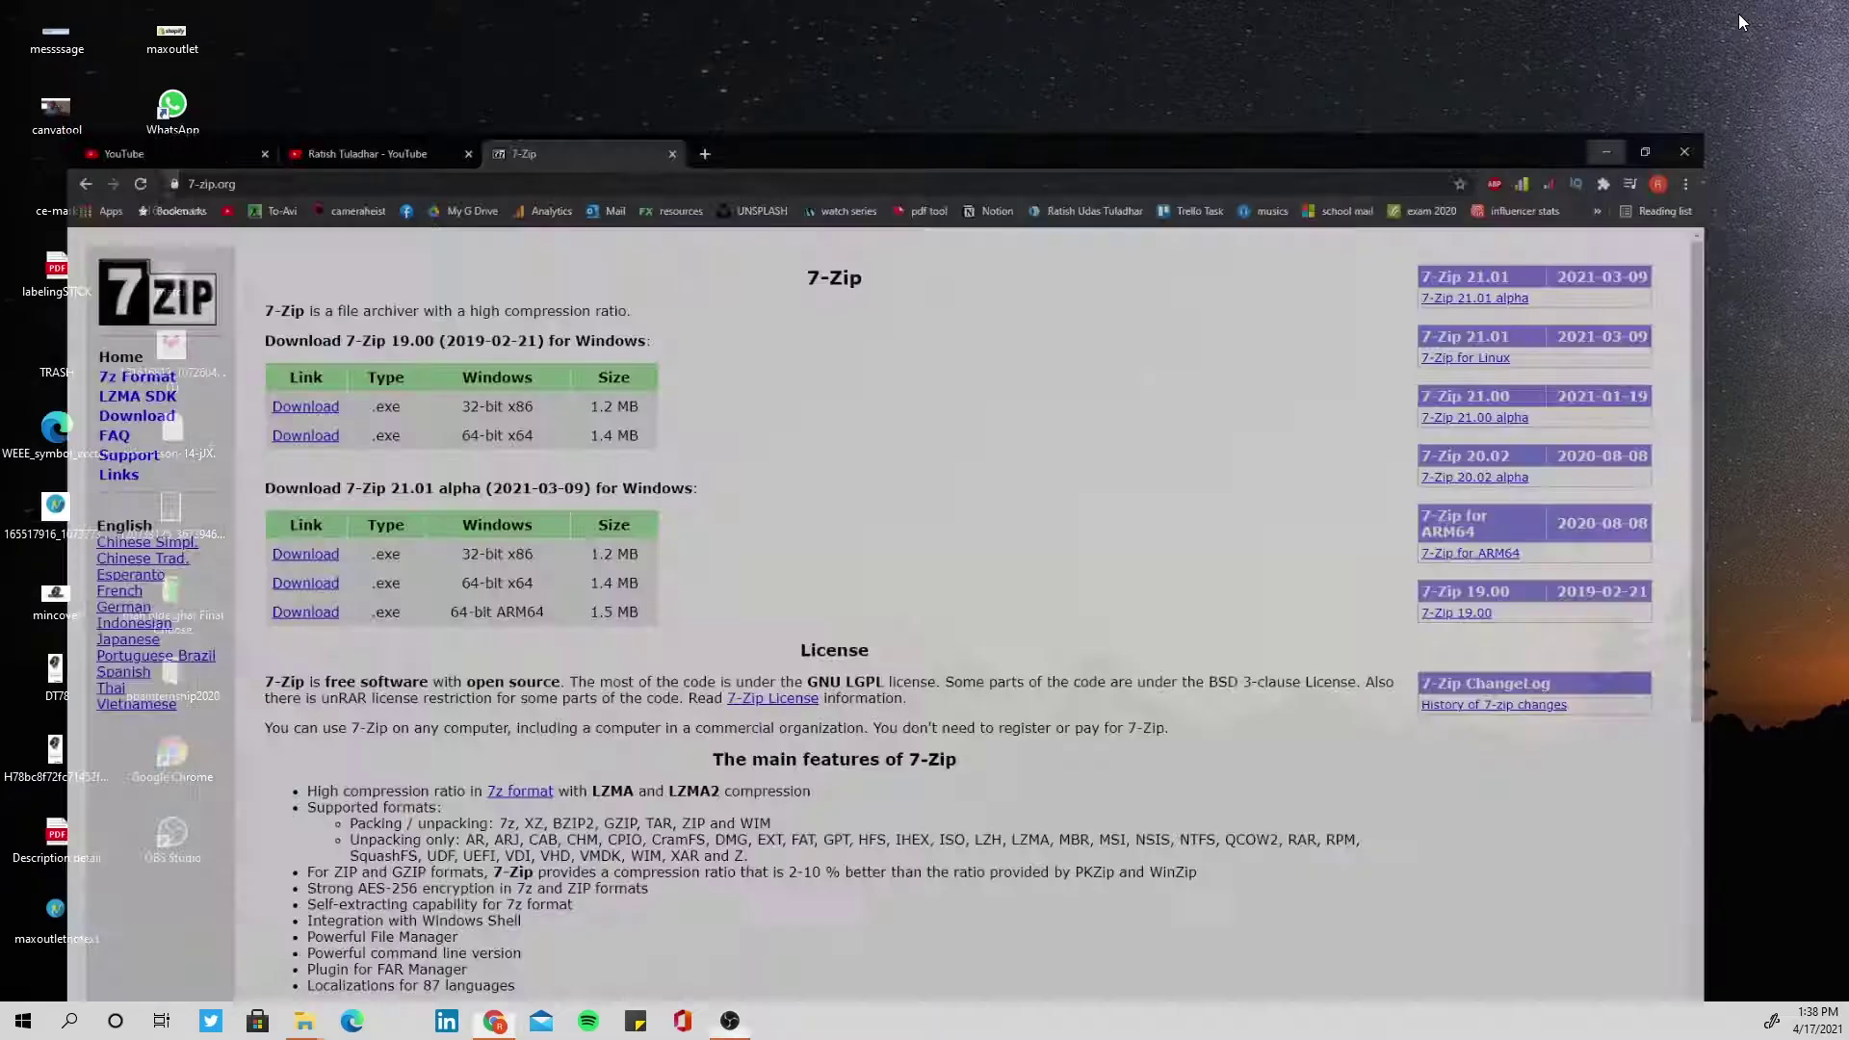
mouse_move(323, 1026)
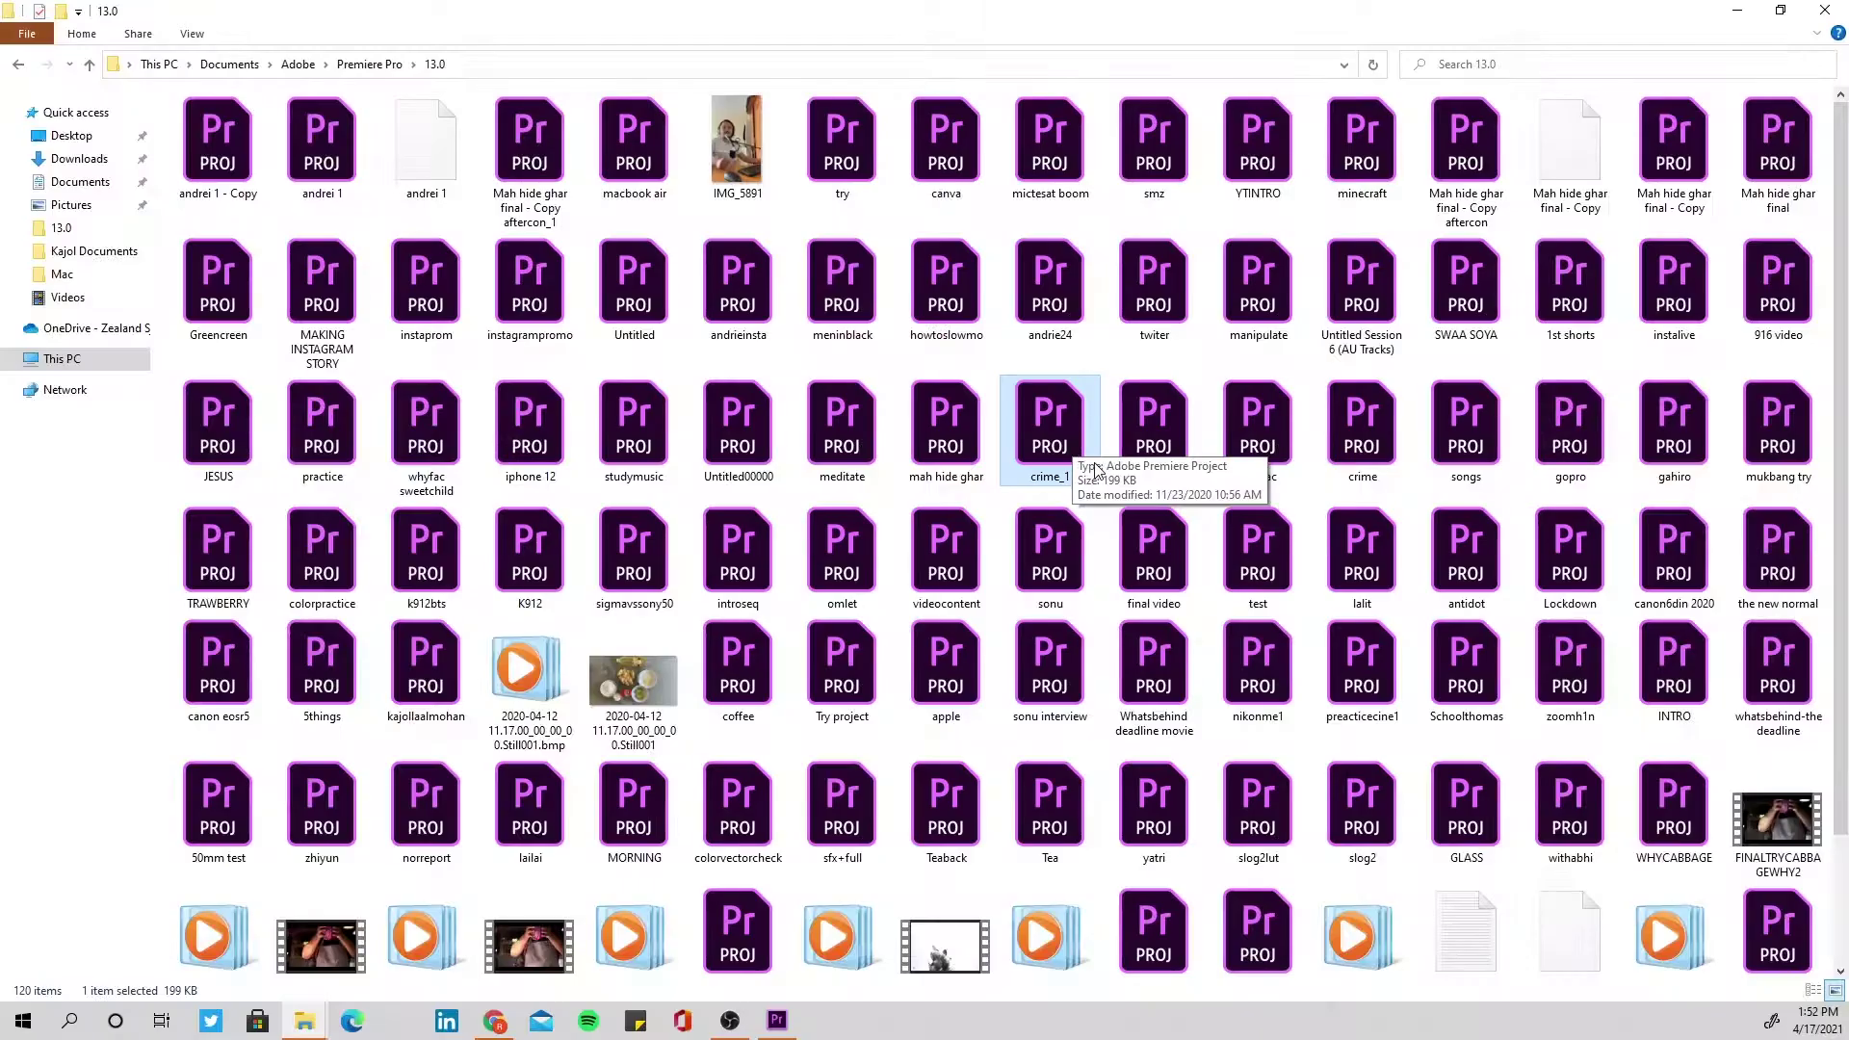
right_click(1049, 414)
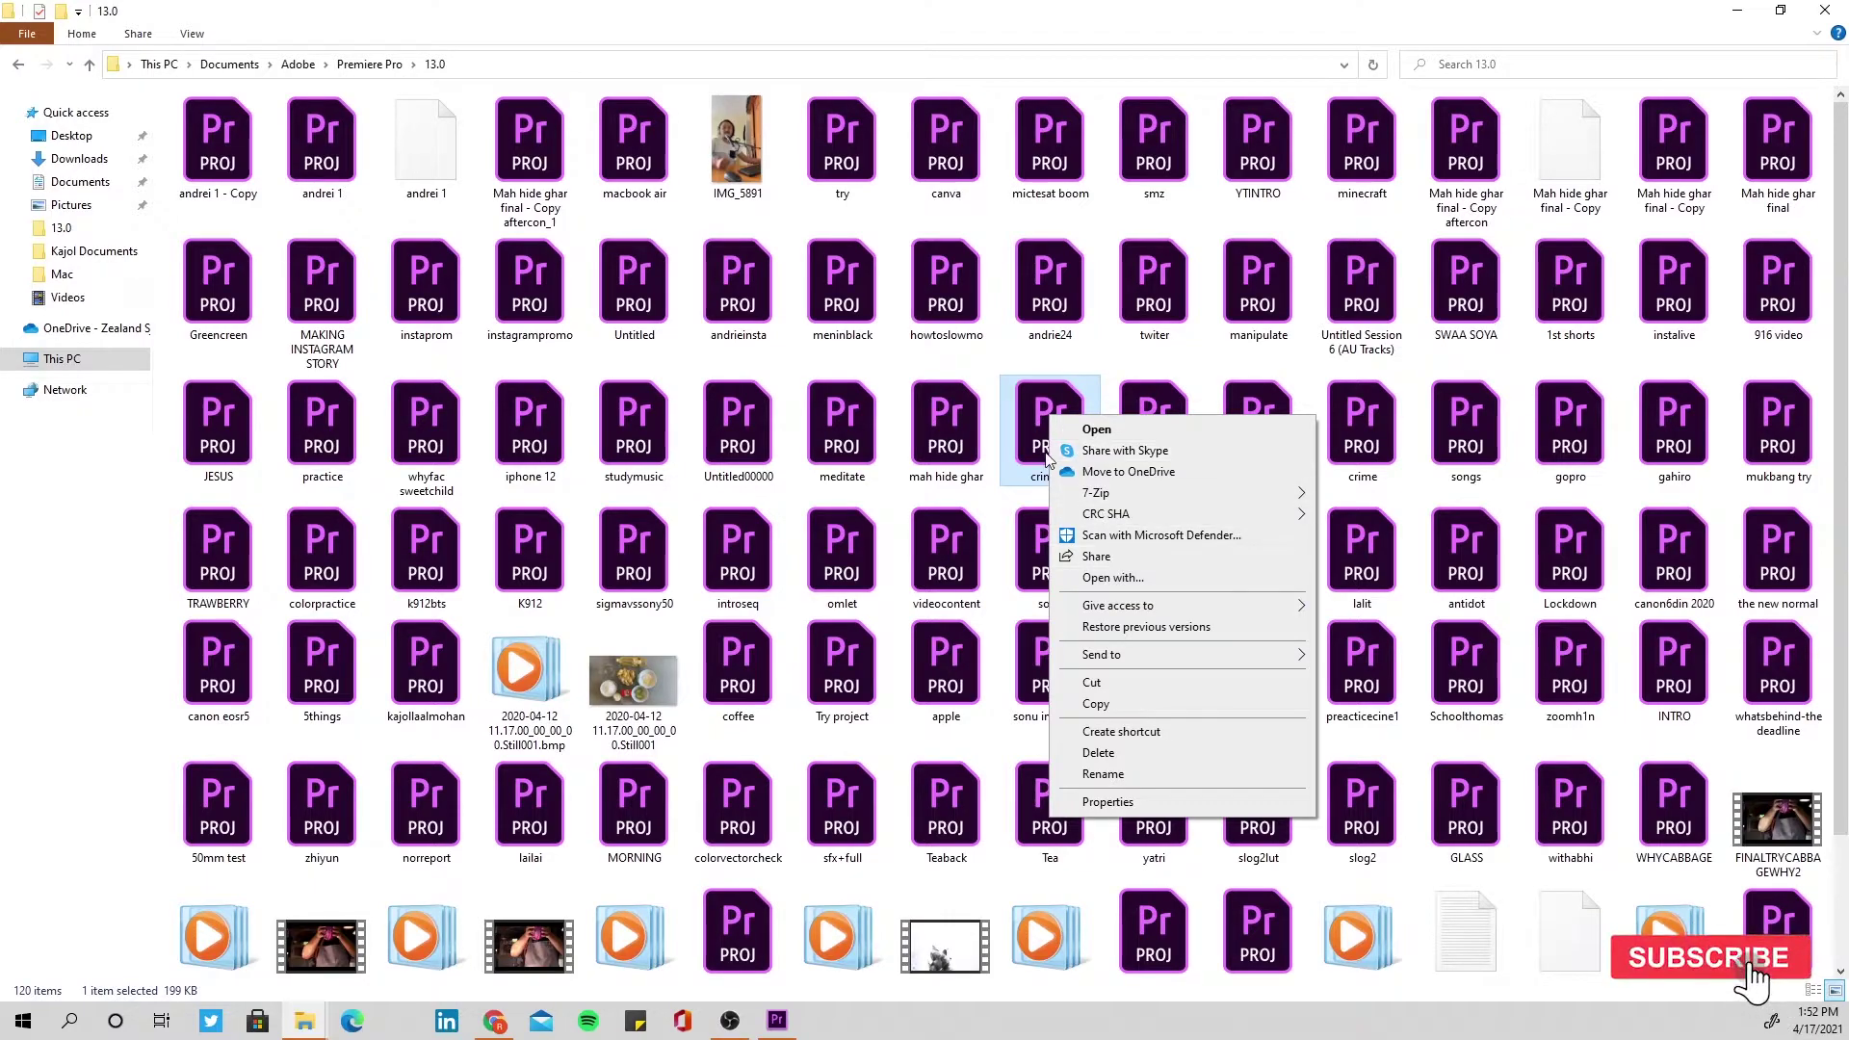
click(1105, 686)
key(Escape)
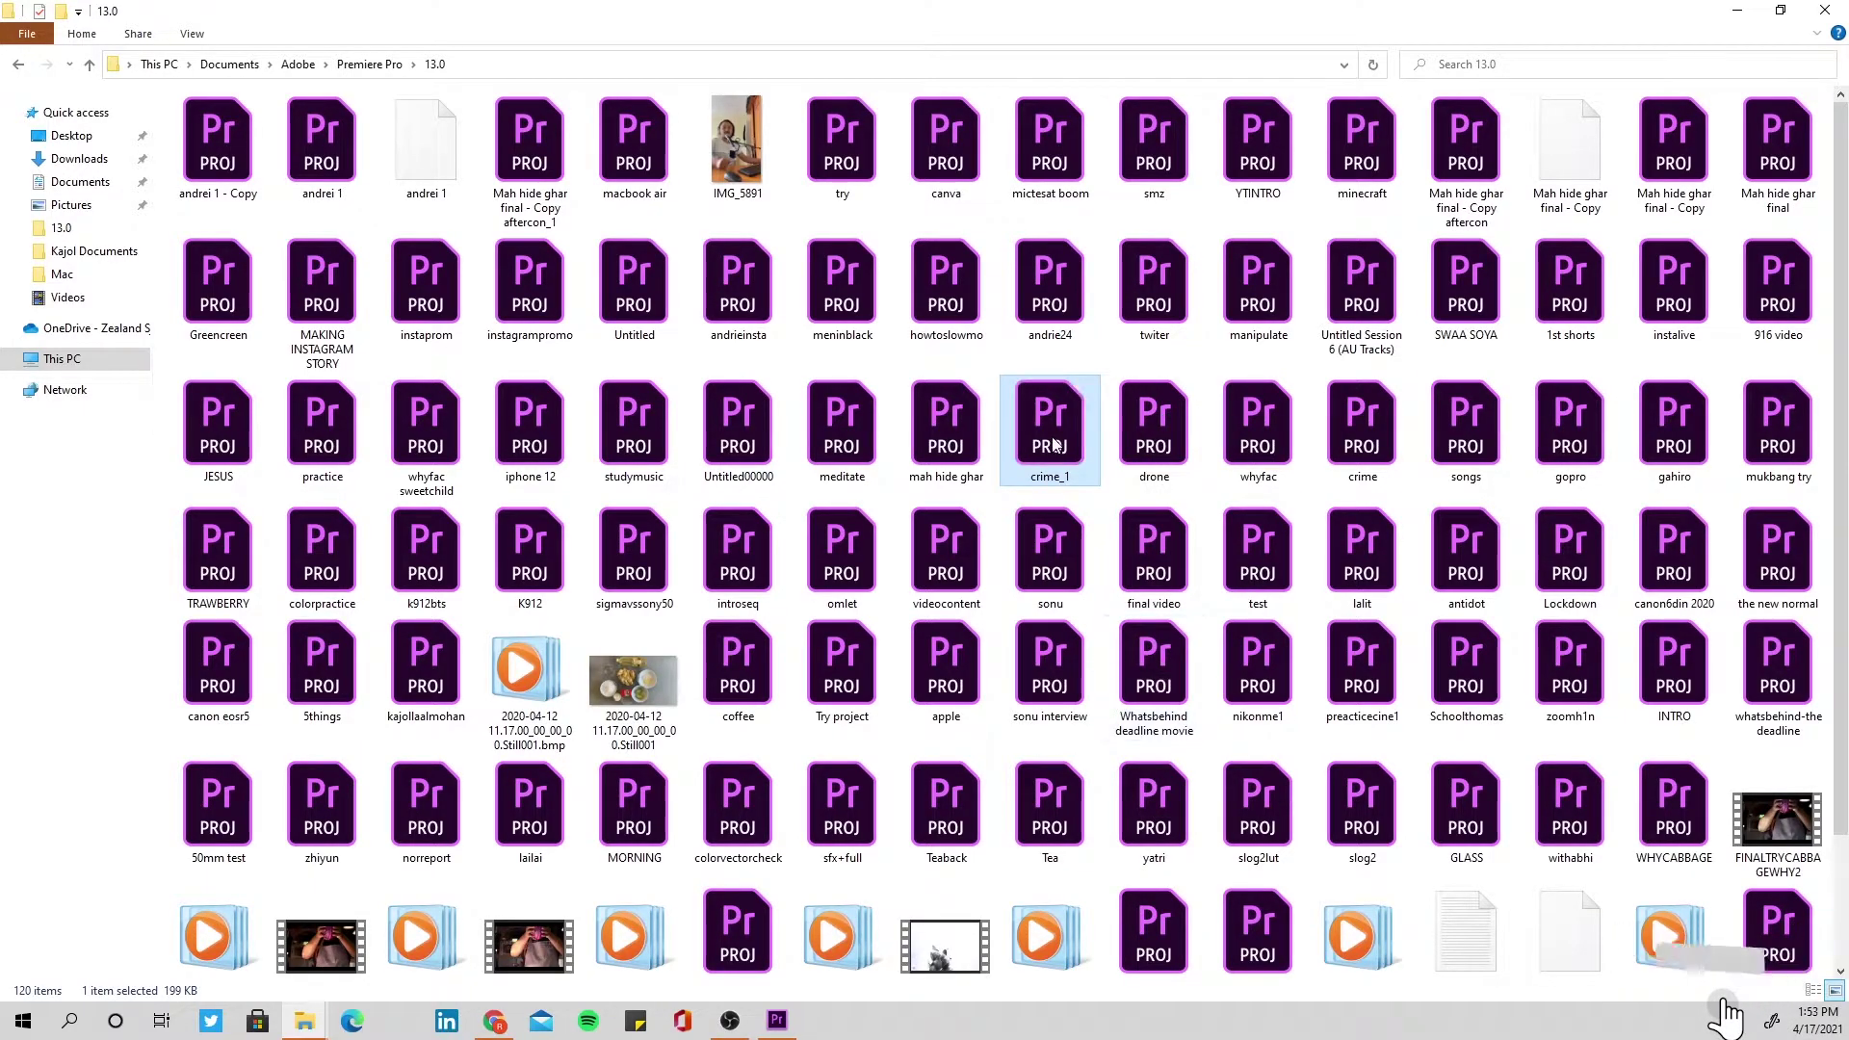
key(ctrl+v)
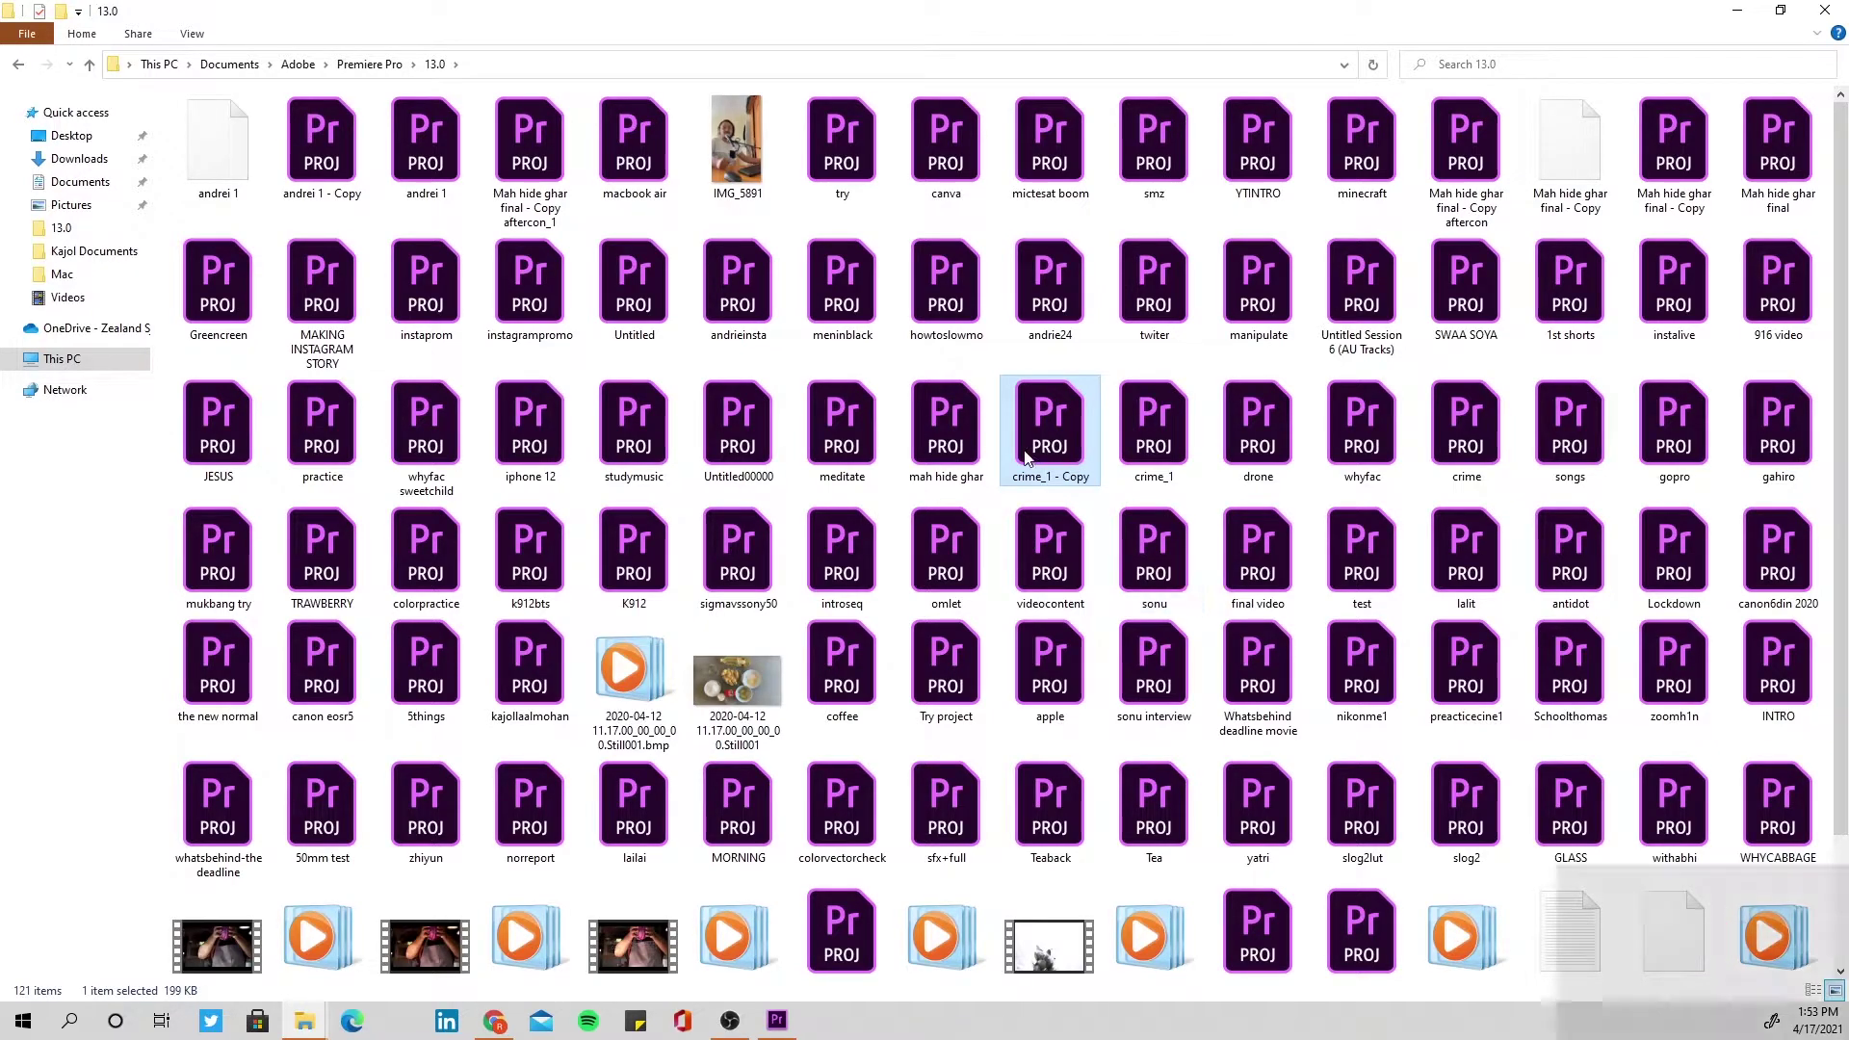
- Extract crime_1 - Copy here with 7-Zip and select the resulting 3.36 MB file
right_click(1057, 422)
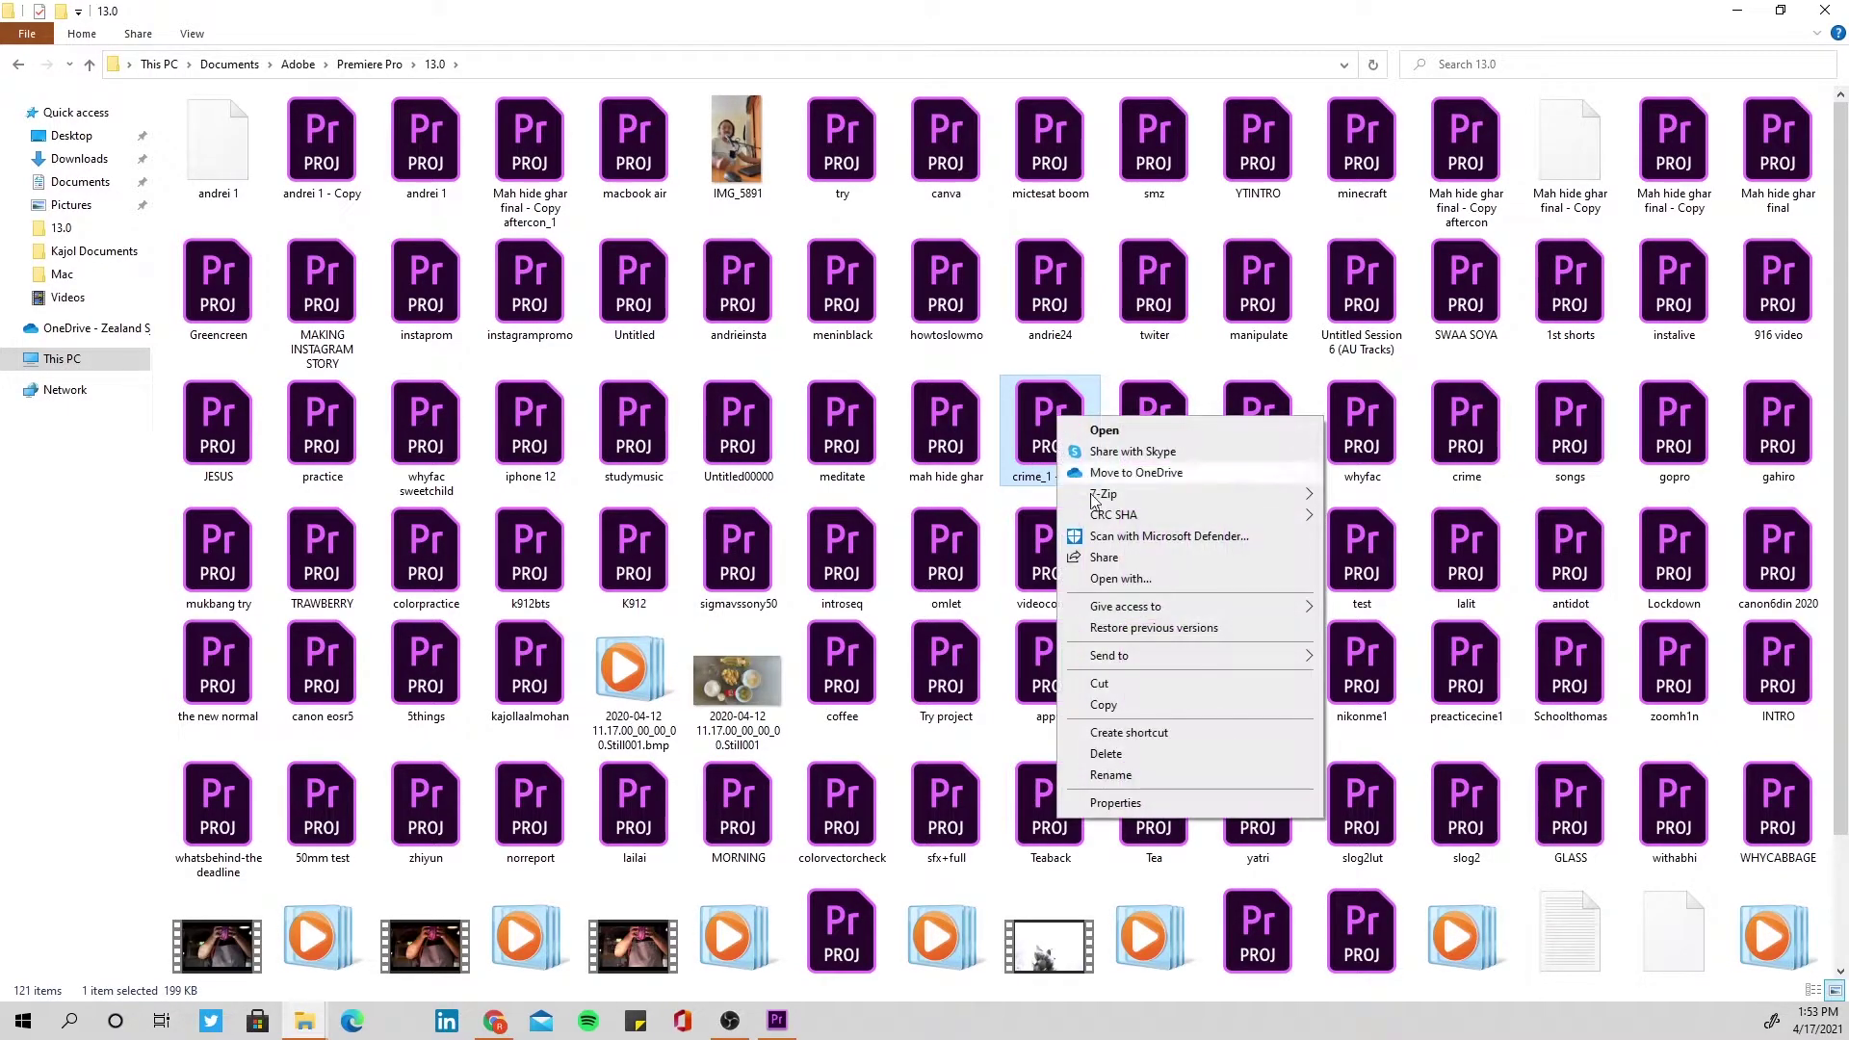
mouse_move(1154, 505)
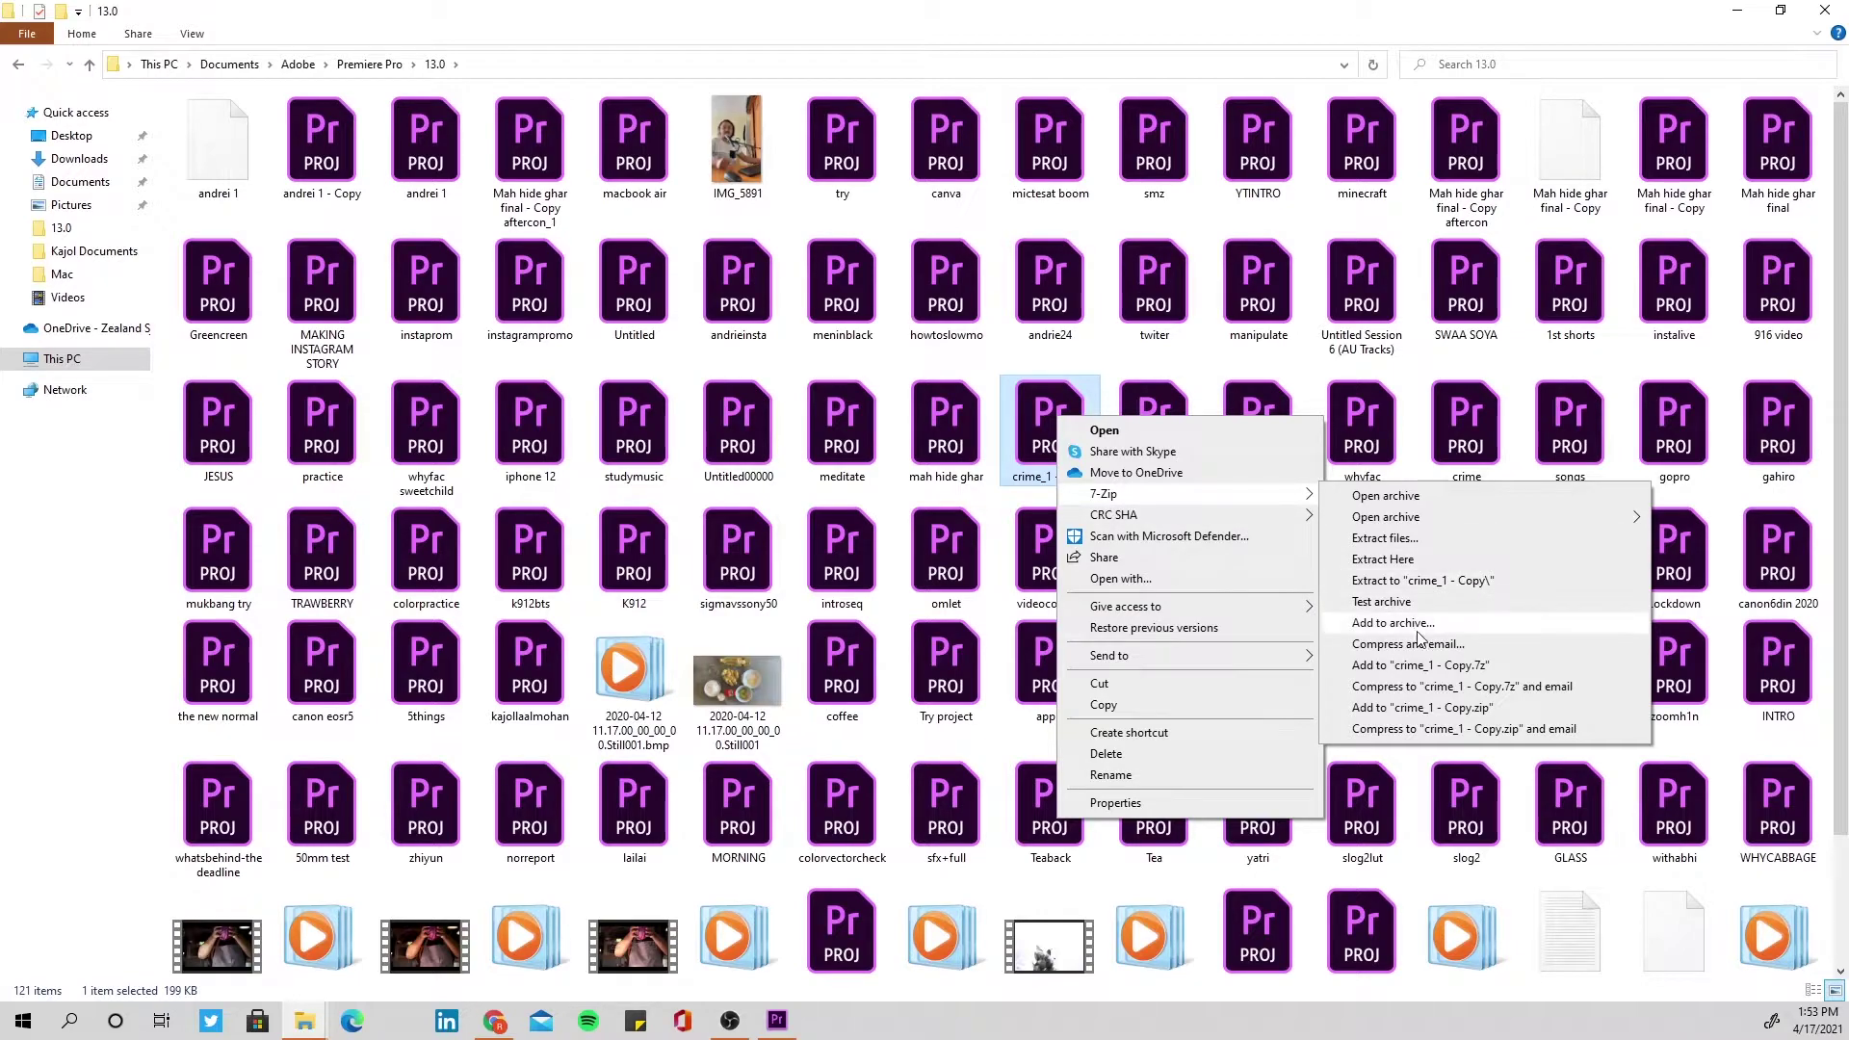
click(1383, 560)
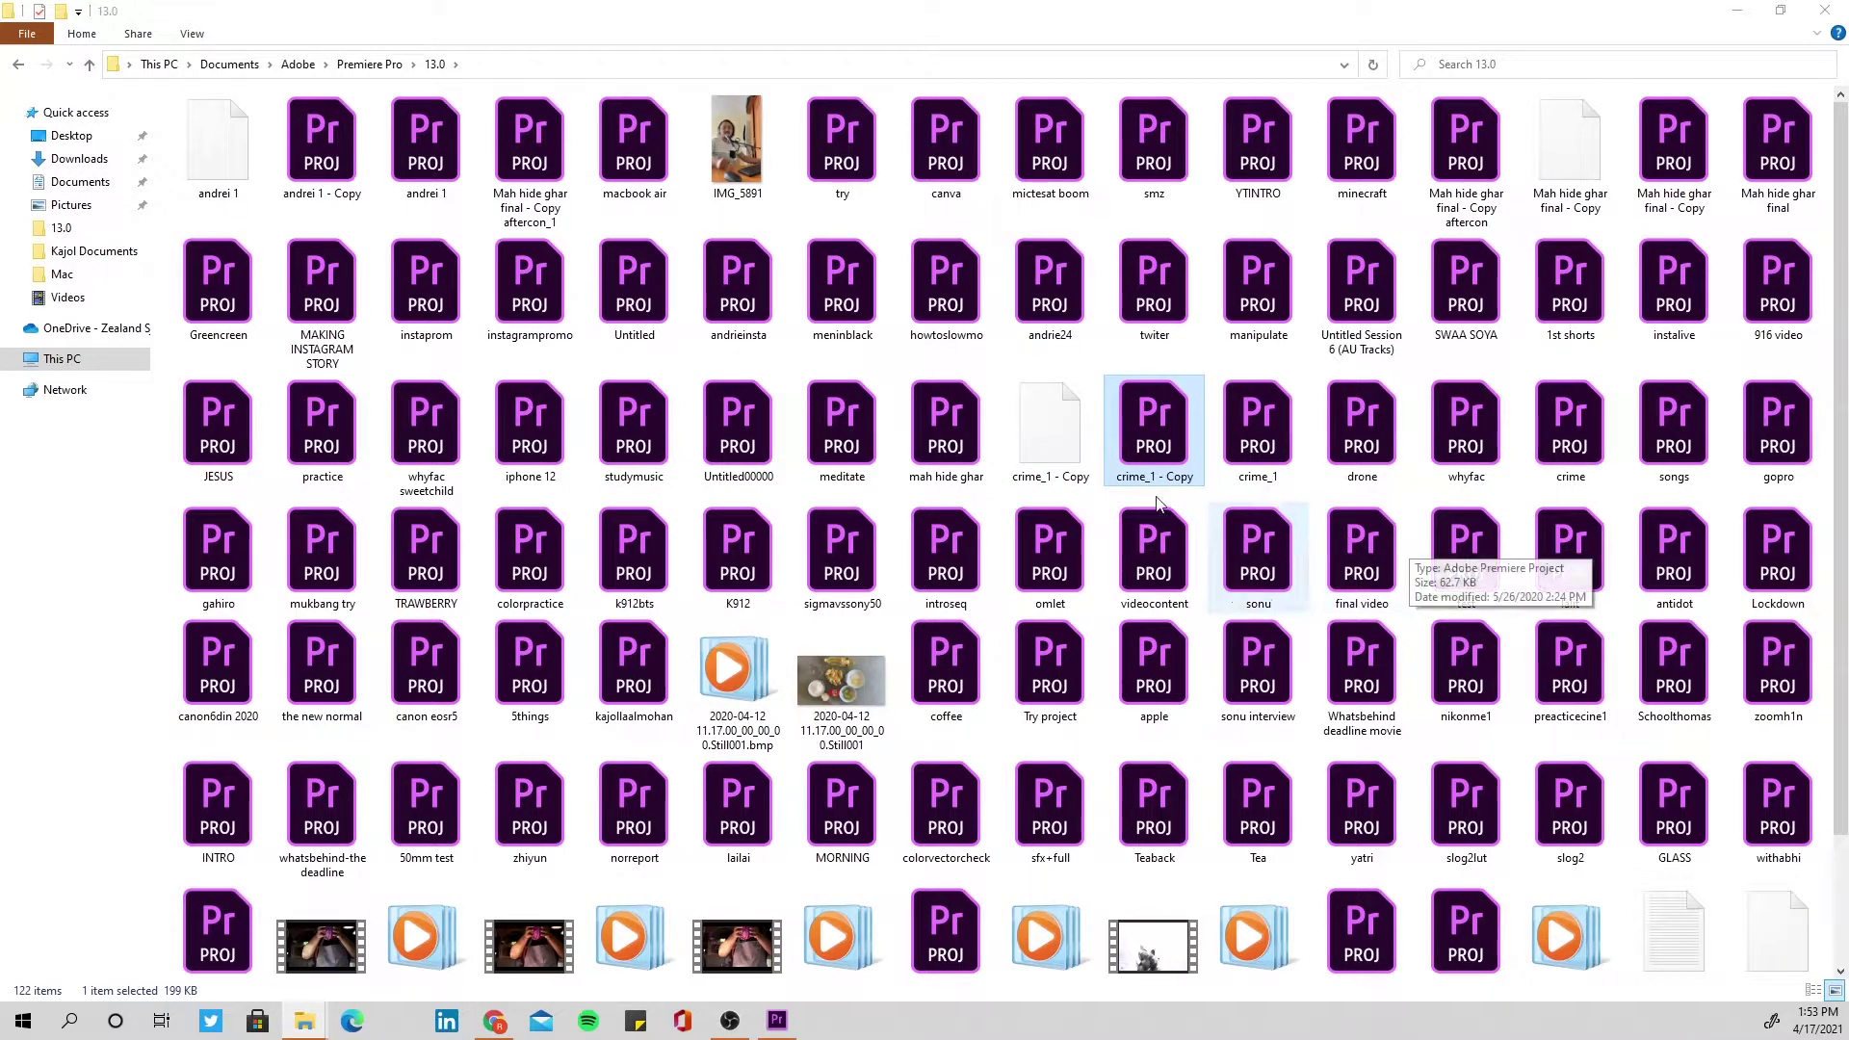
click(1053, 435)
click(1038, 513)
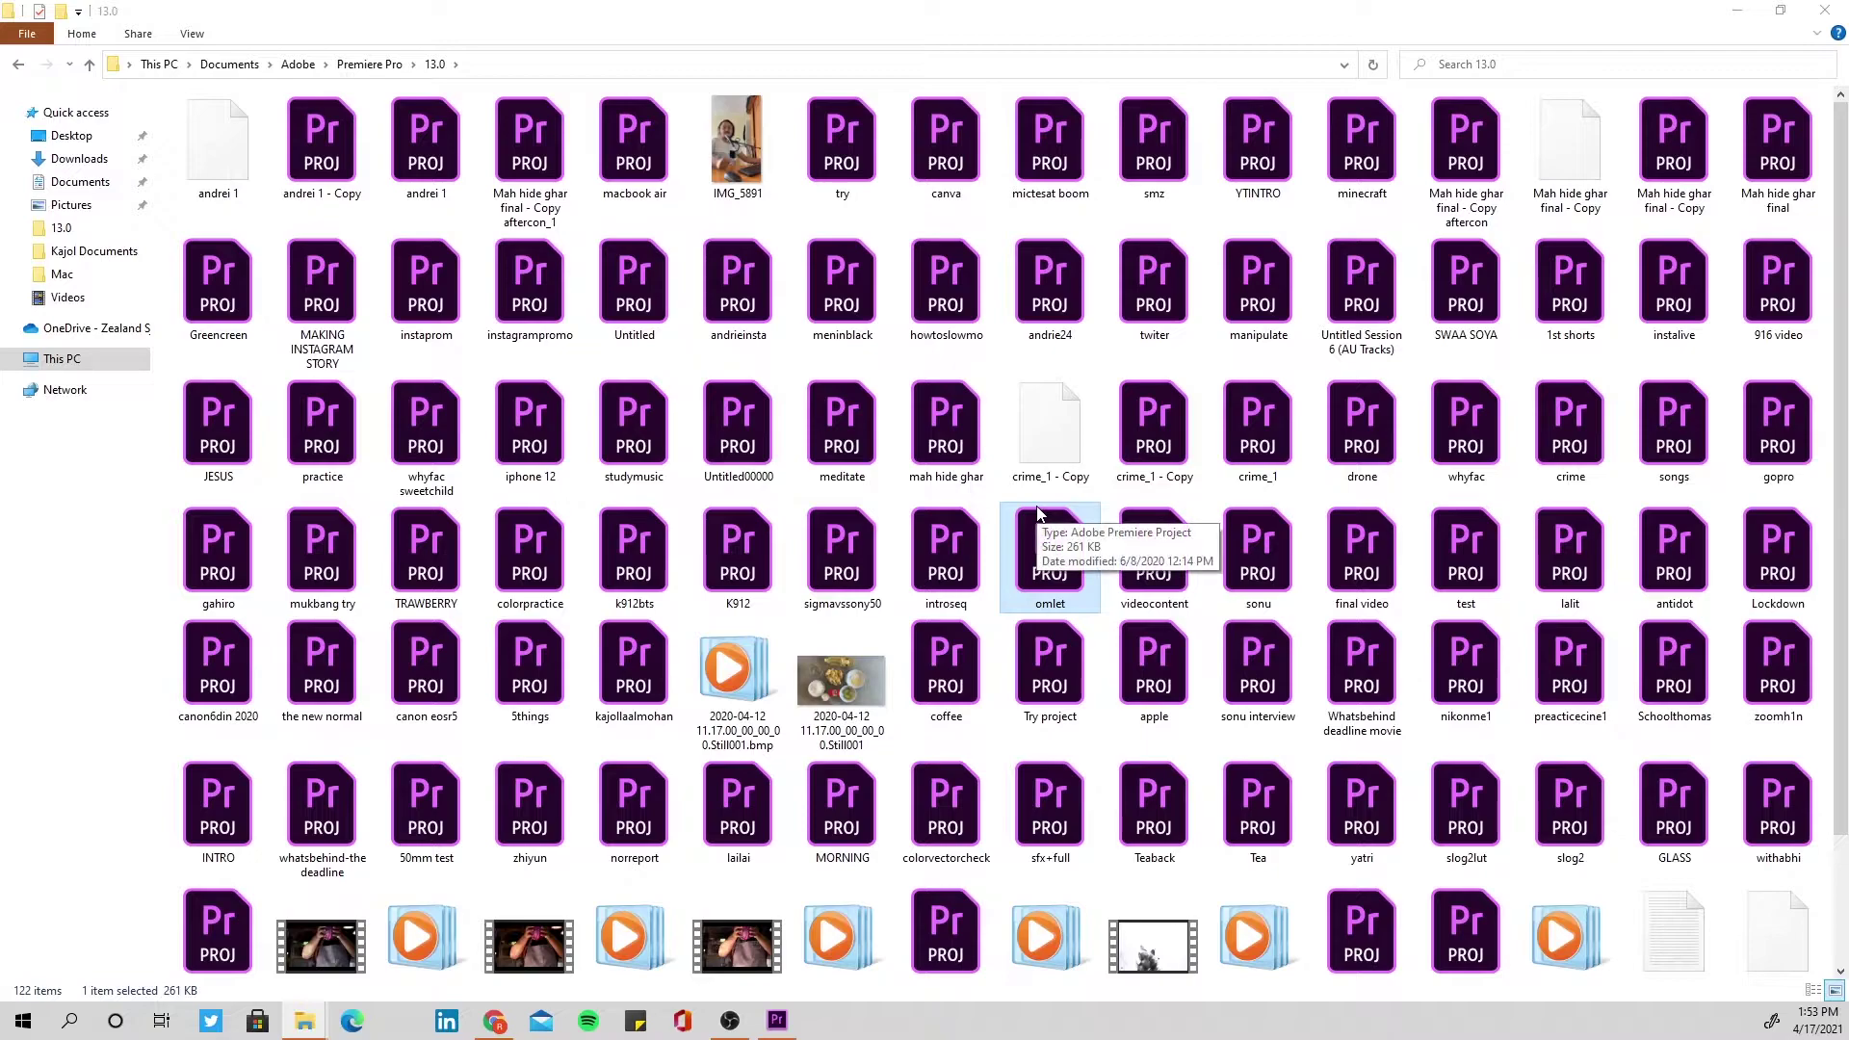
click(1040, 458)
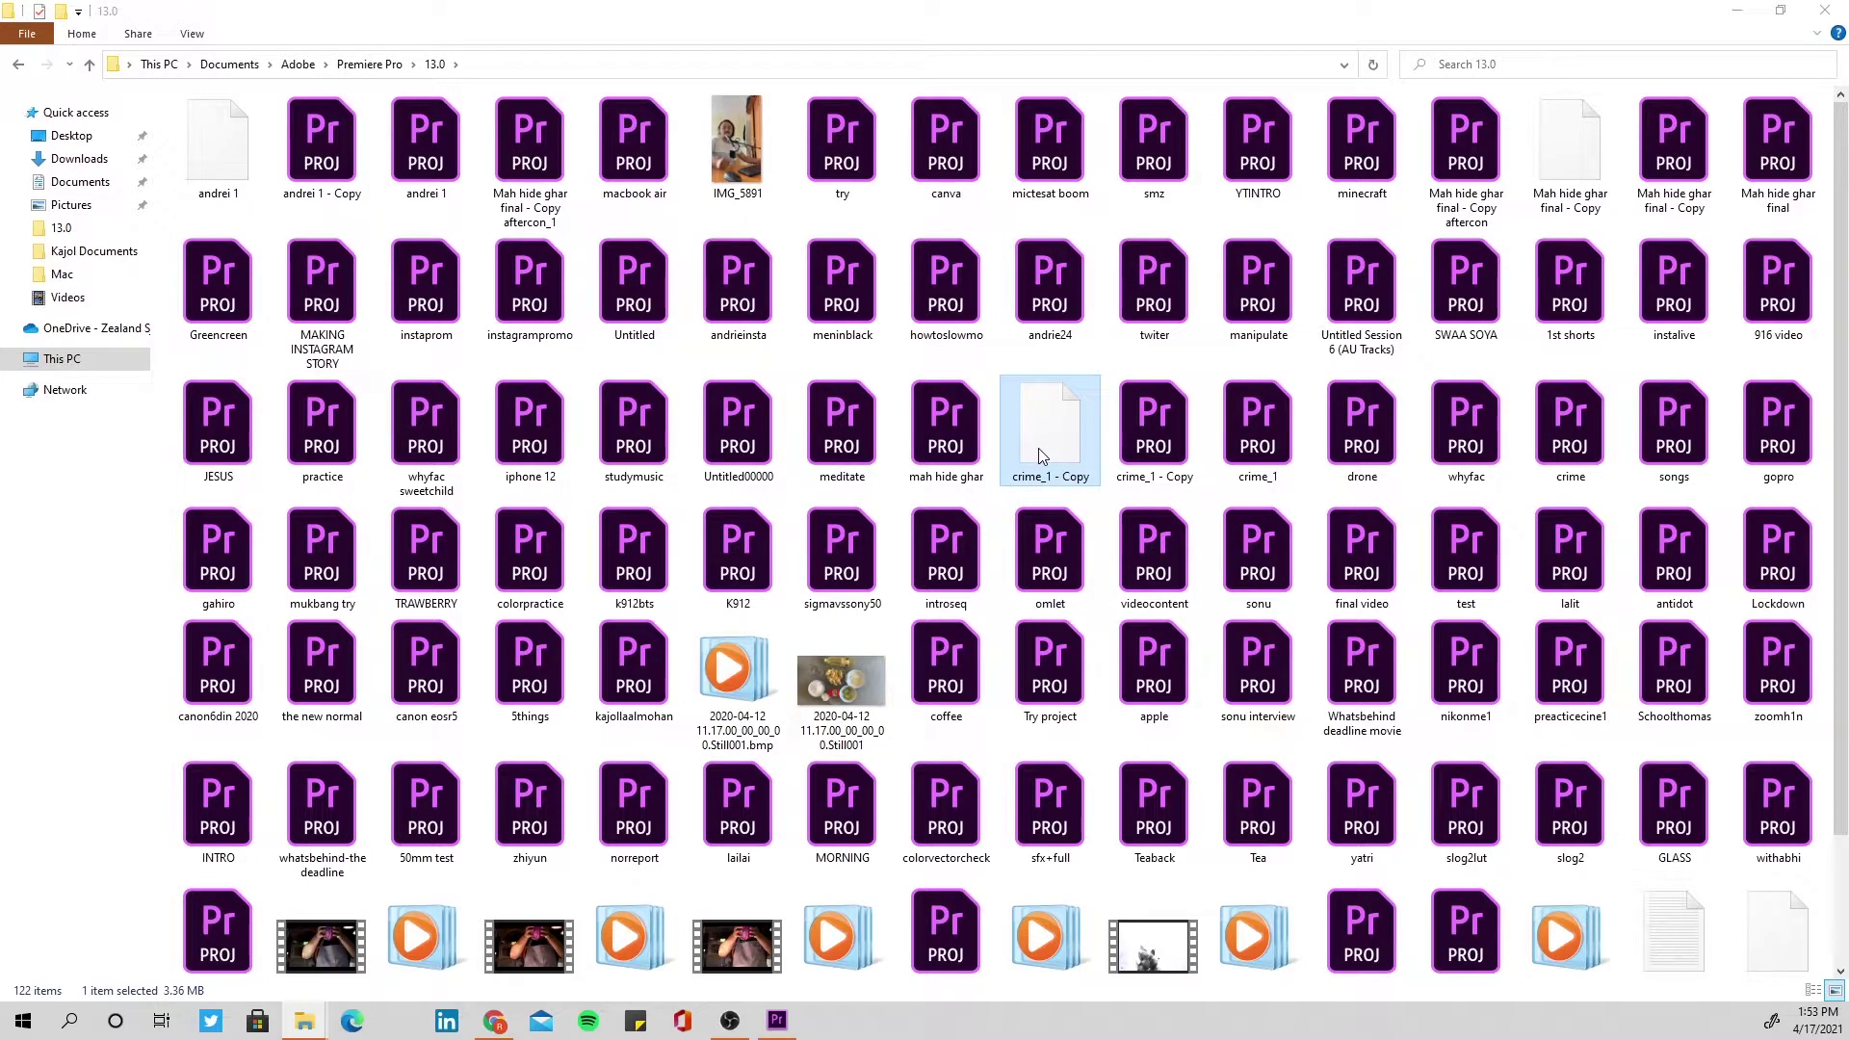
- Open the extracted crime_1 - Copy file in Notepad
right_click(1042, 457)
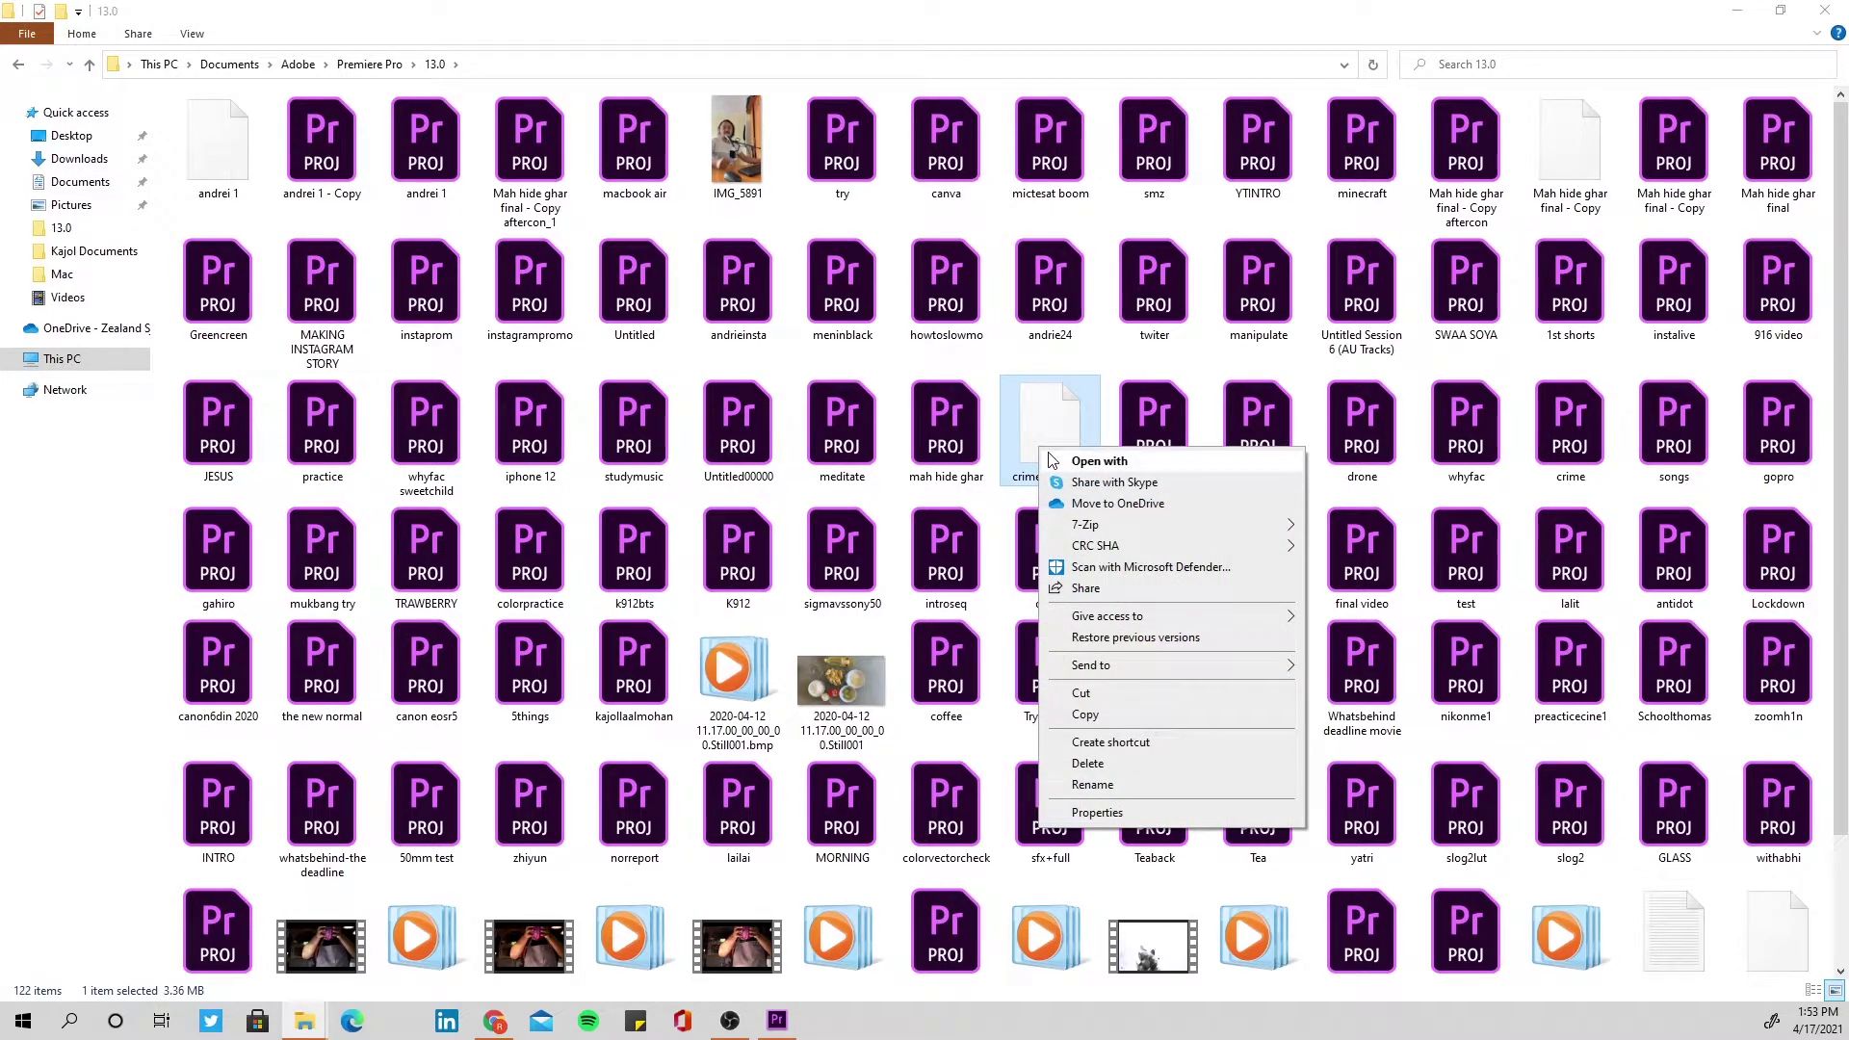
click(1085, 465)
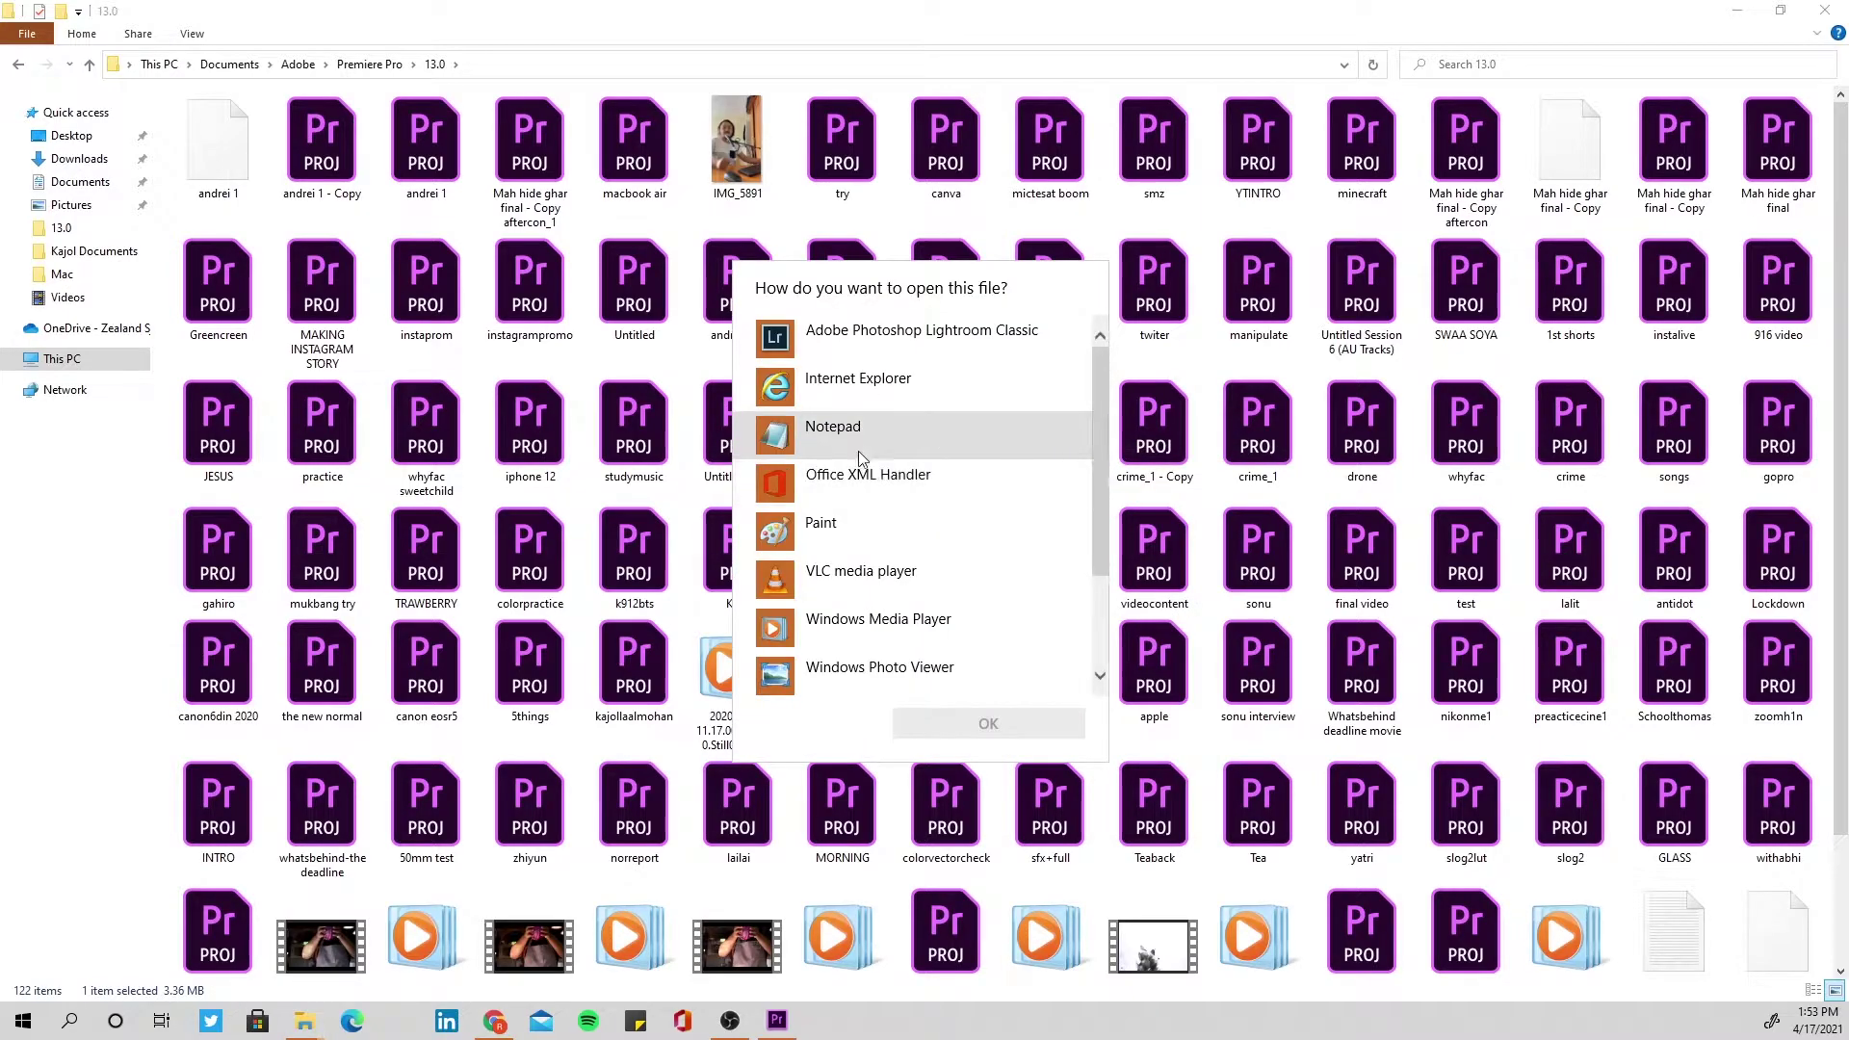
click(866, 439)
click(988, 723)
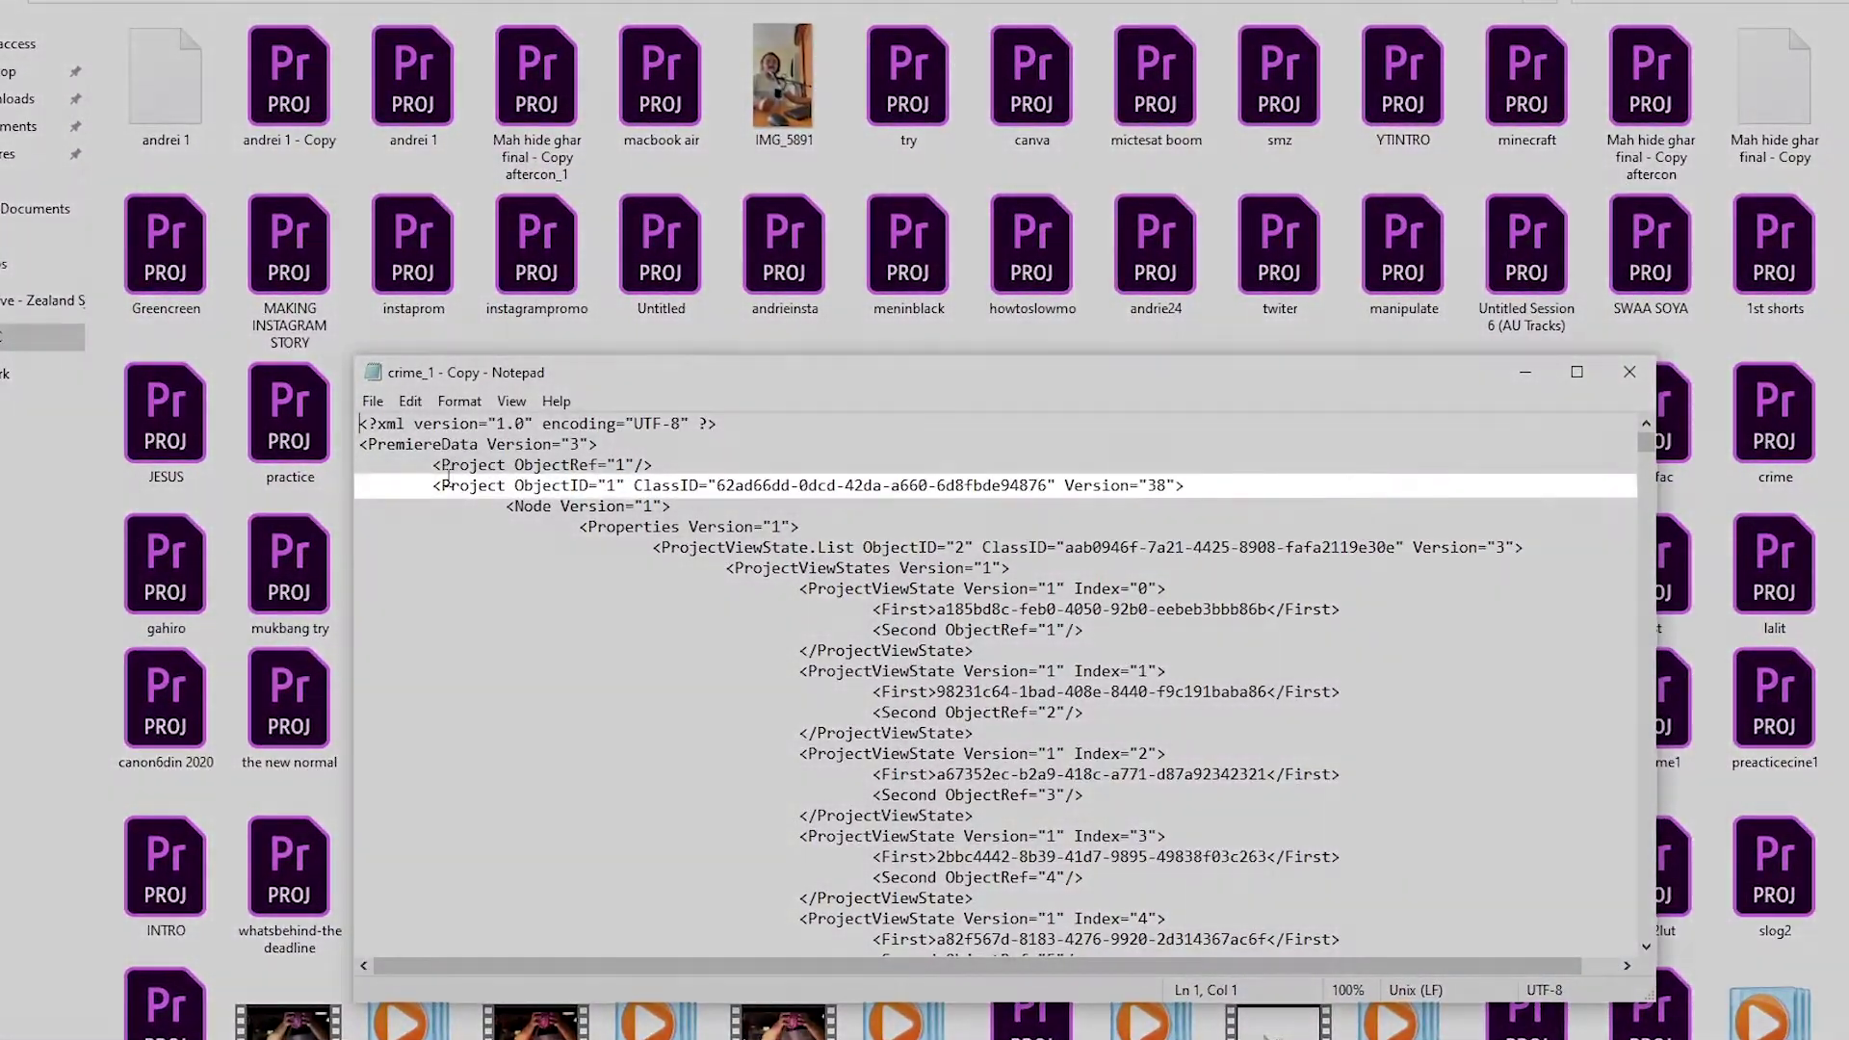
- Change the Project line's Version from "38" to "1" and save the file
drag(444, 481, 1251, 471)
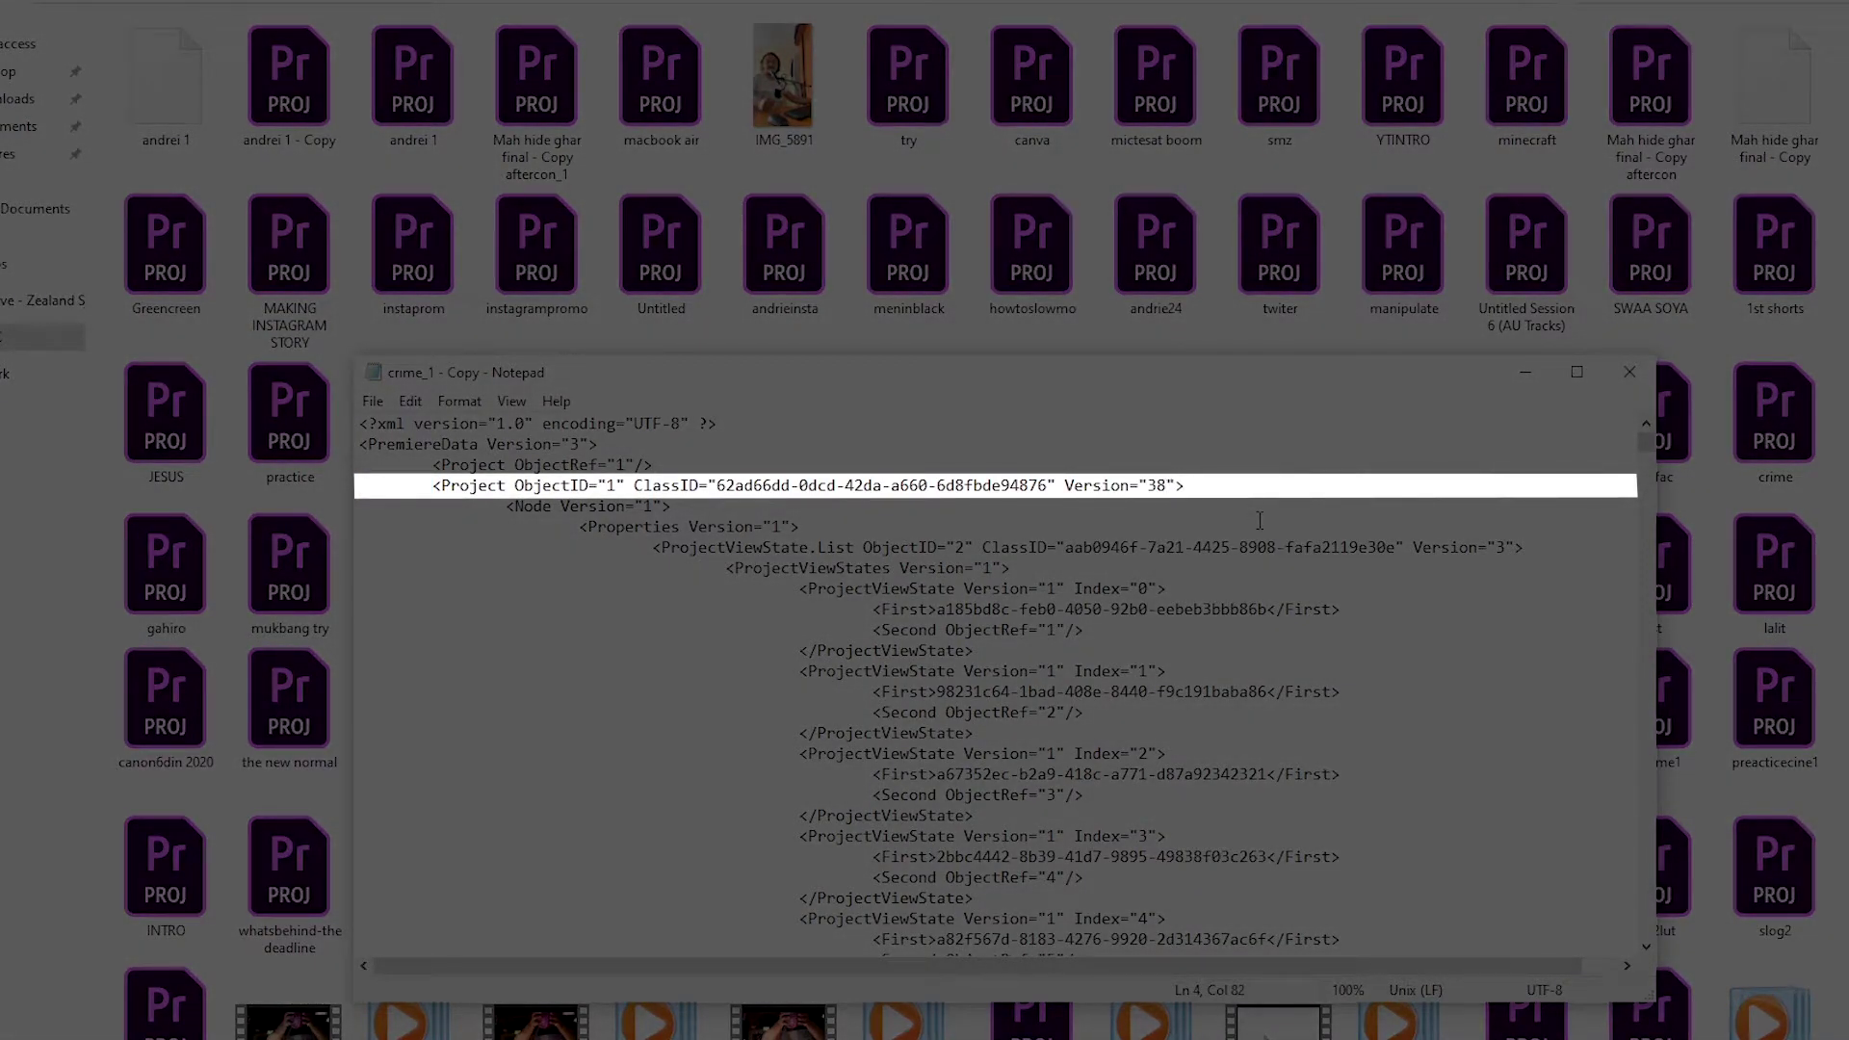
click(1166, 486)
click(372, 400)
click(390, 508)
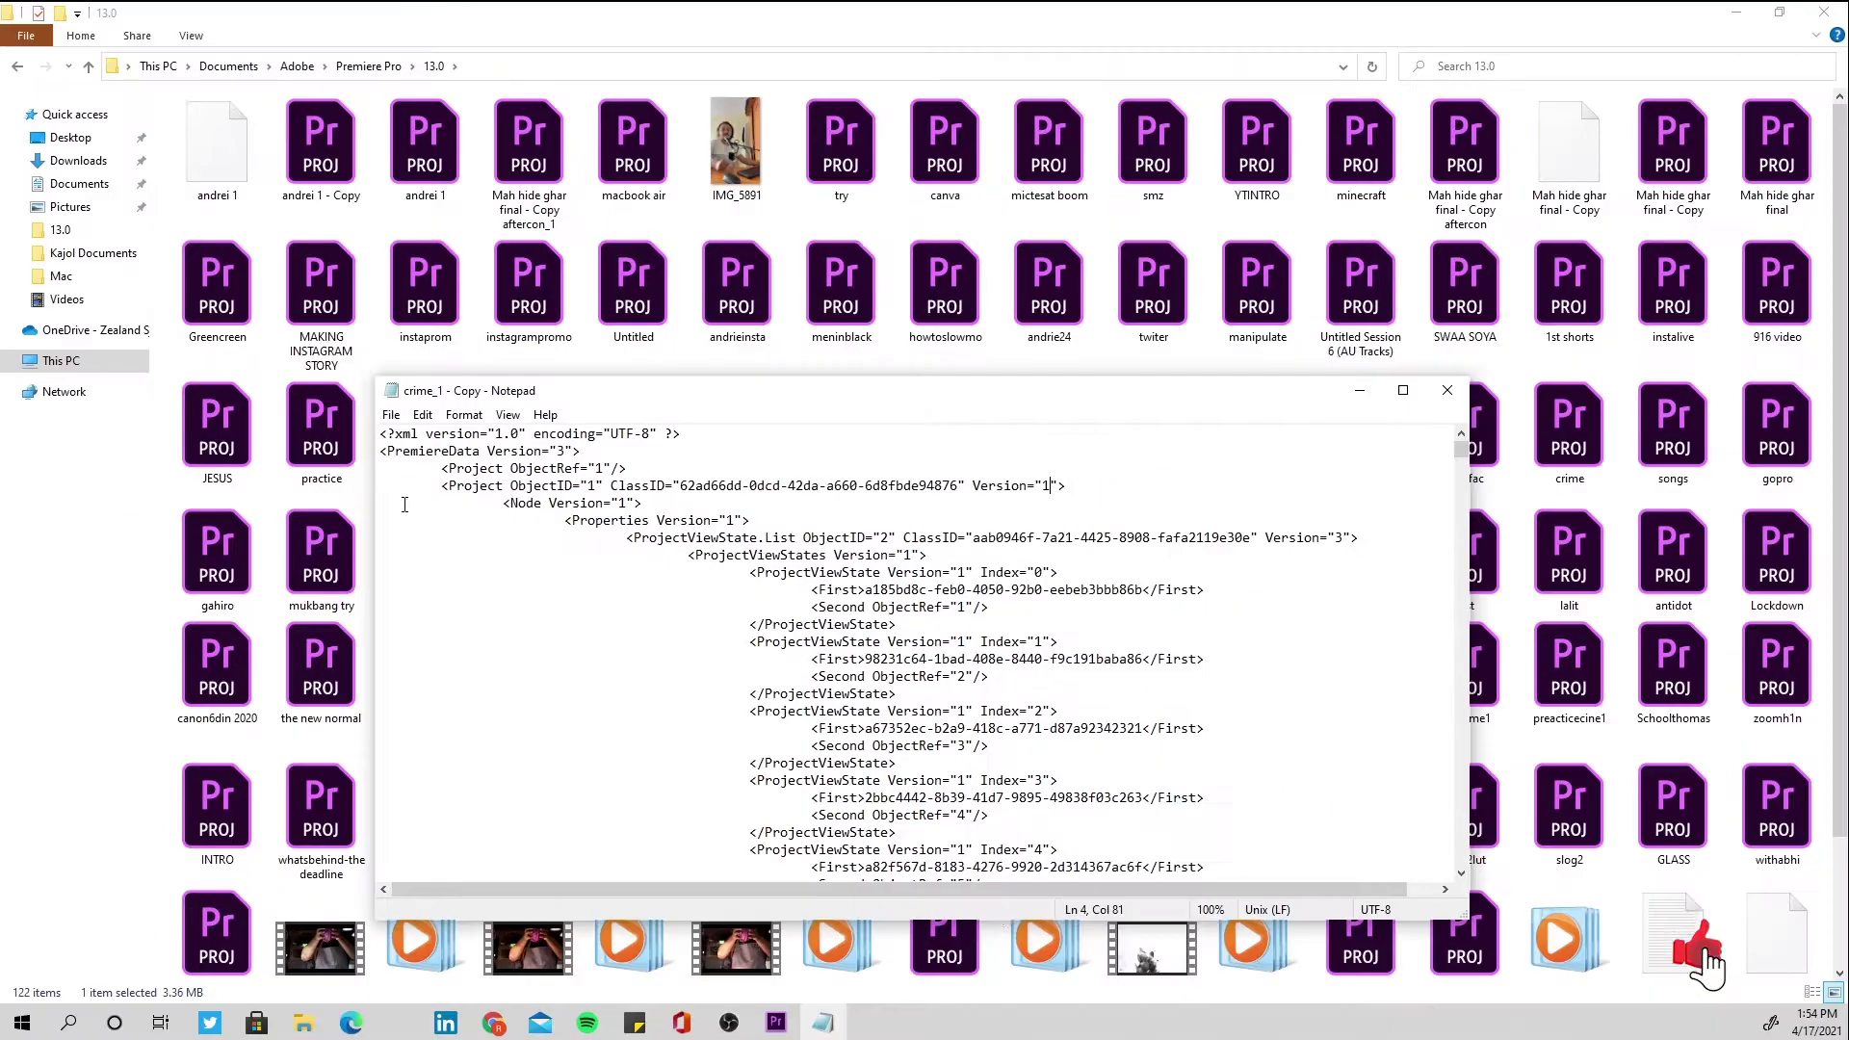
- Close Notepad and gzip crime_1 - Copy into crime_1 -2019 Copy.prproj with 7-Zip
click(1447, 390)
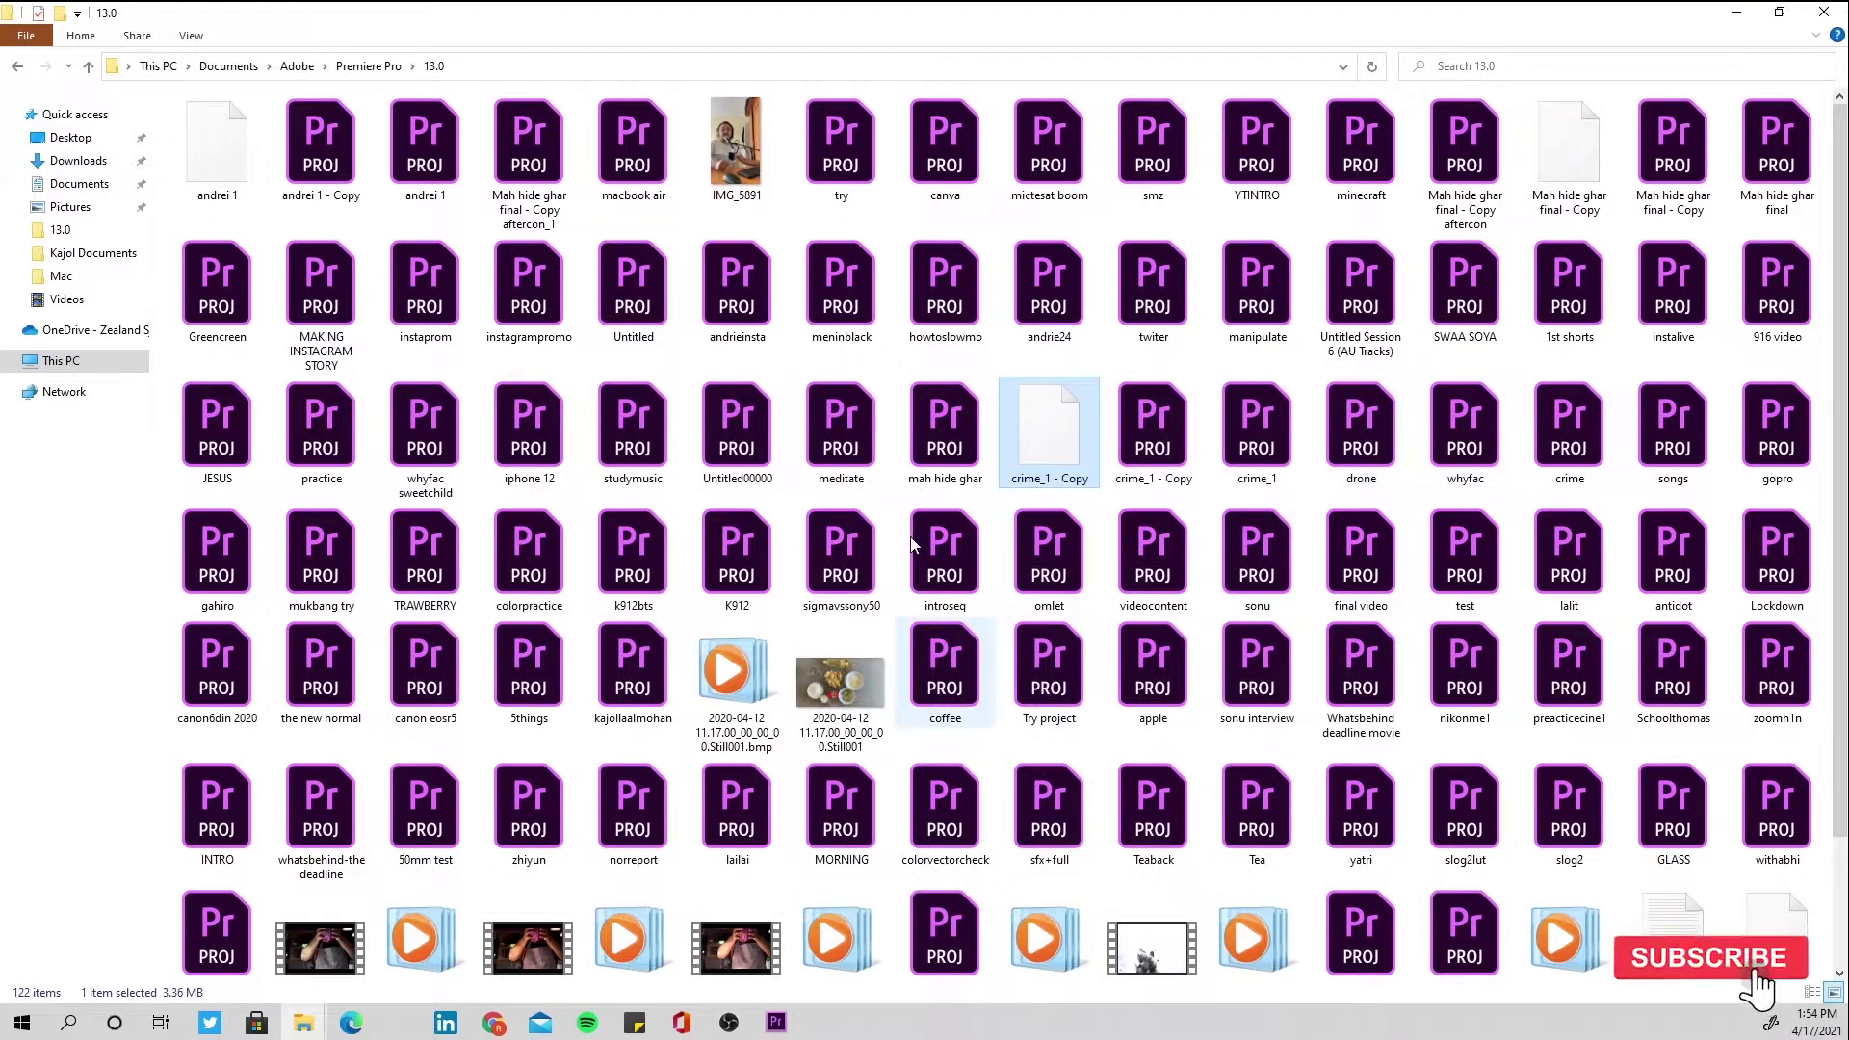
right_click(1067, 446)
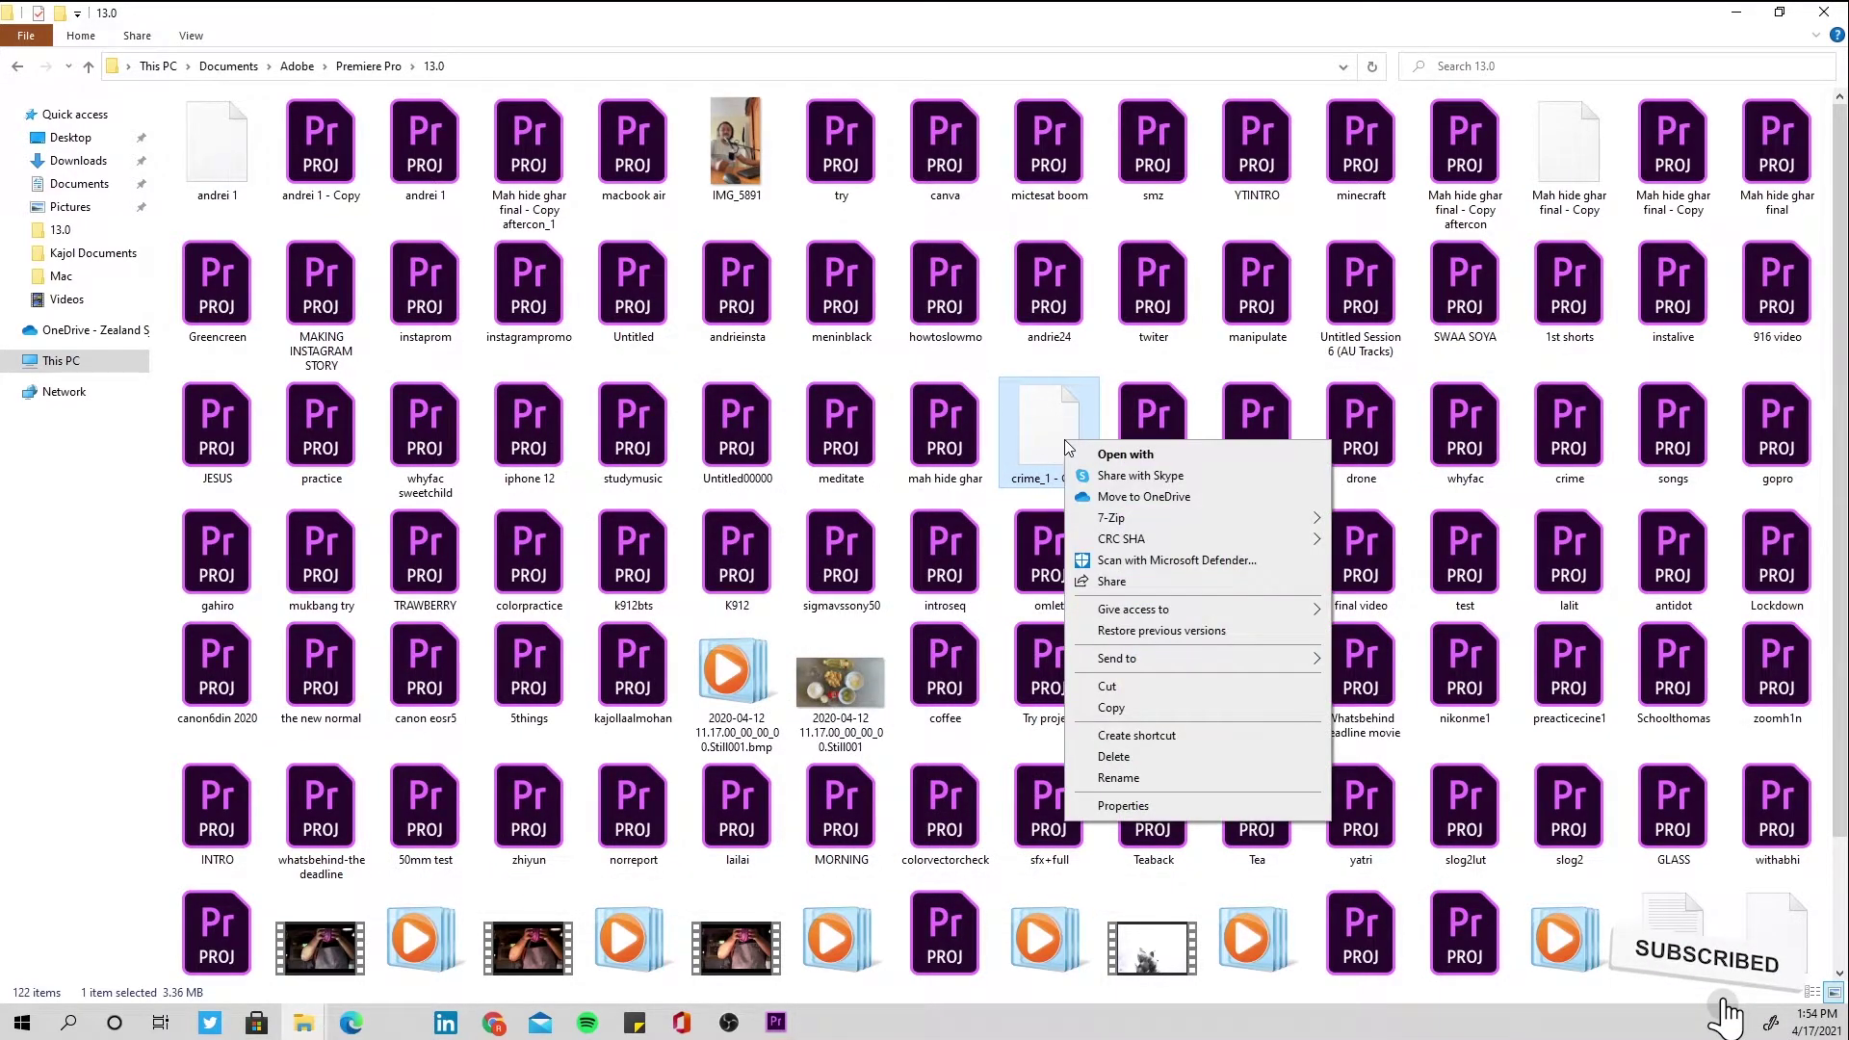
mouse_move(1204, 518)
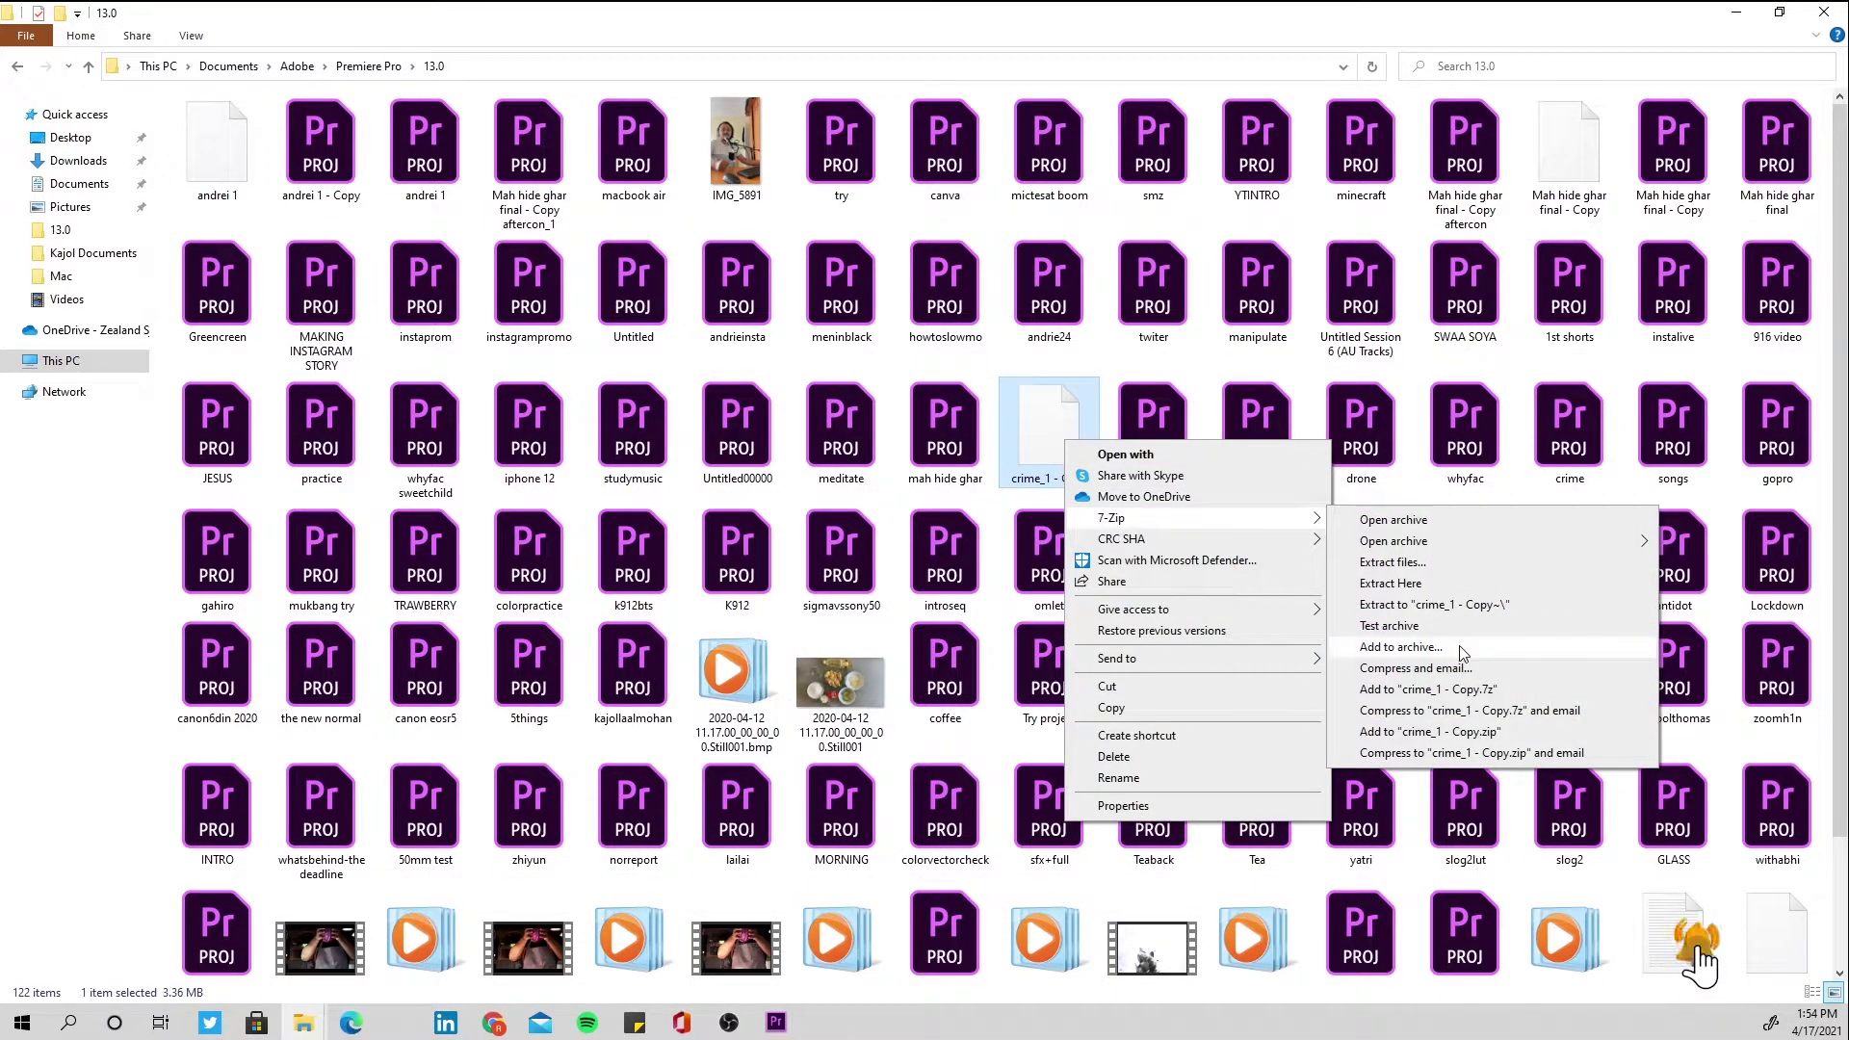
click(1401, 647)
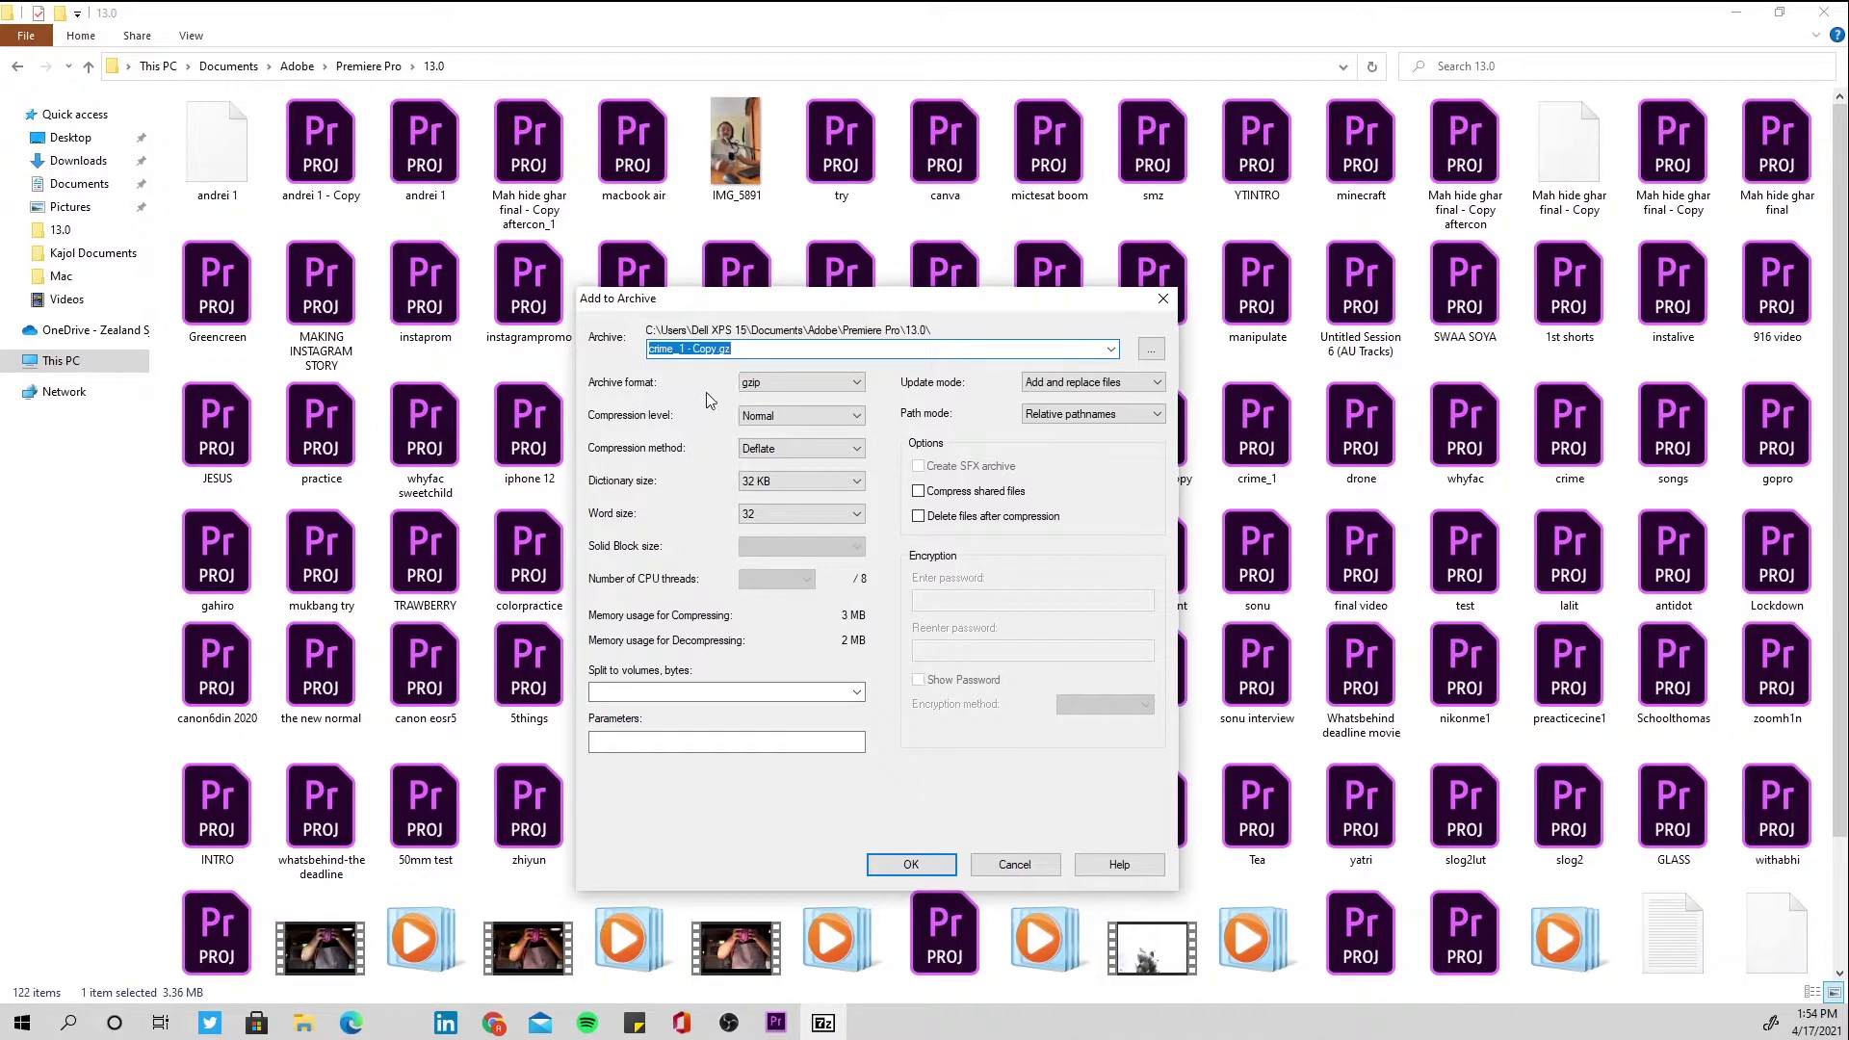
click(800, 390)
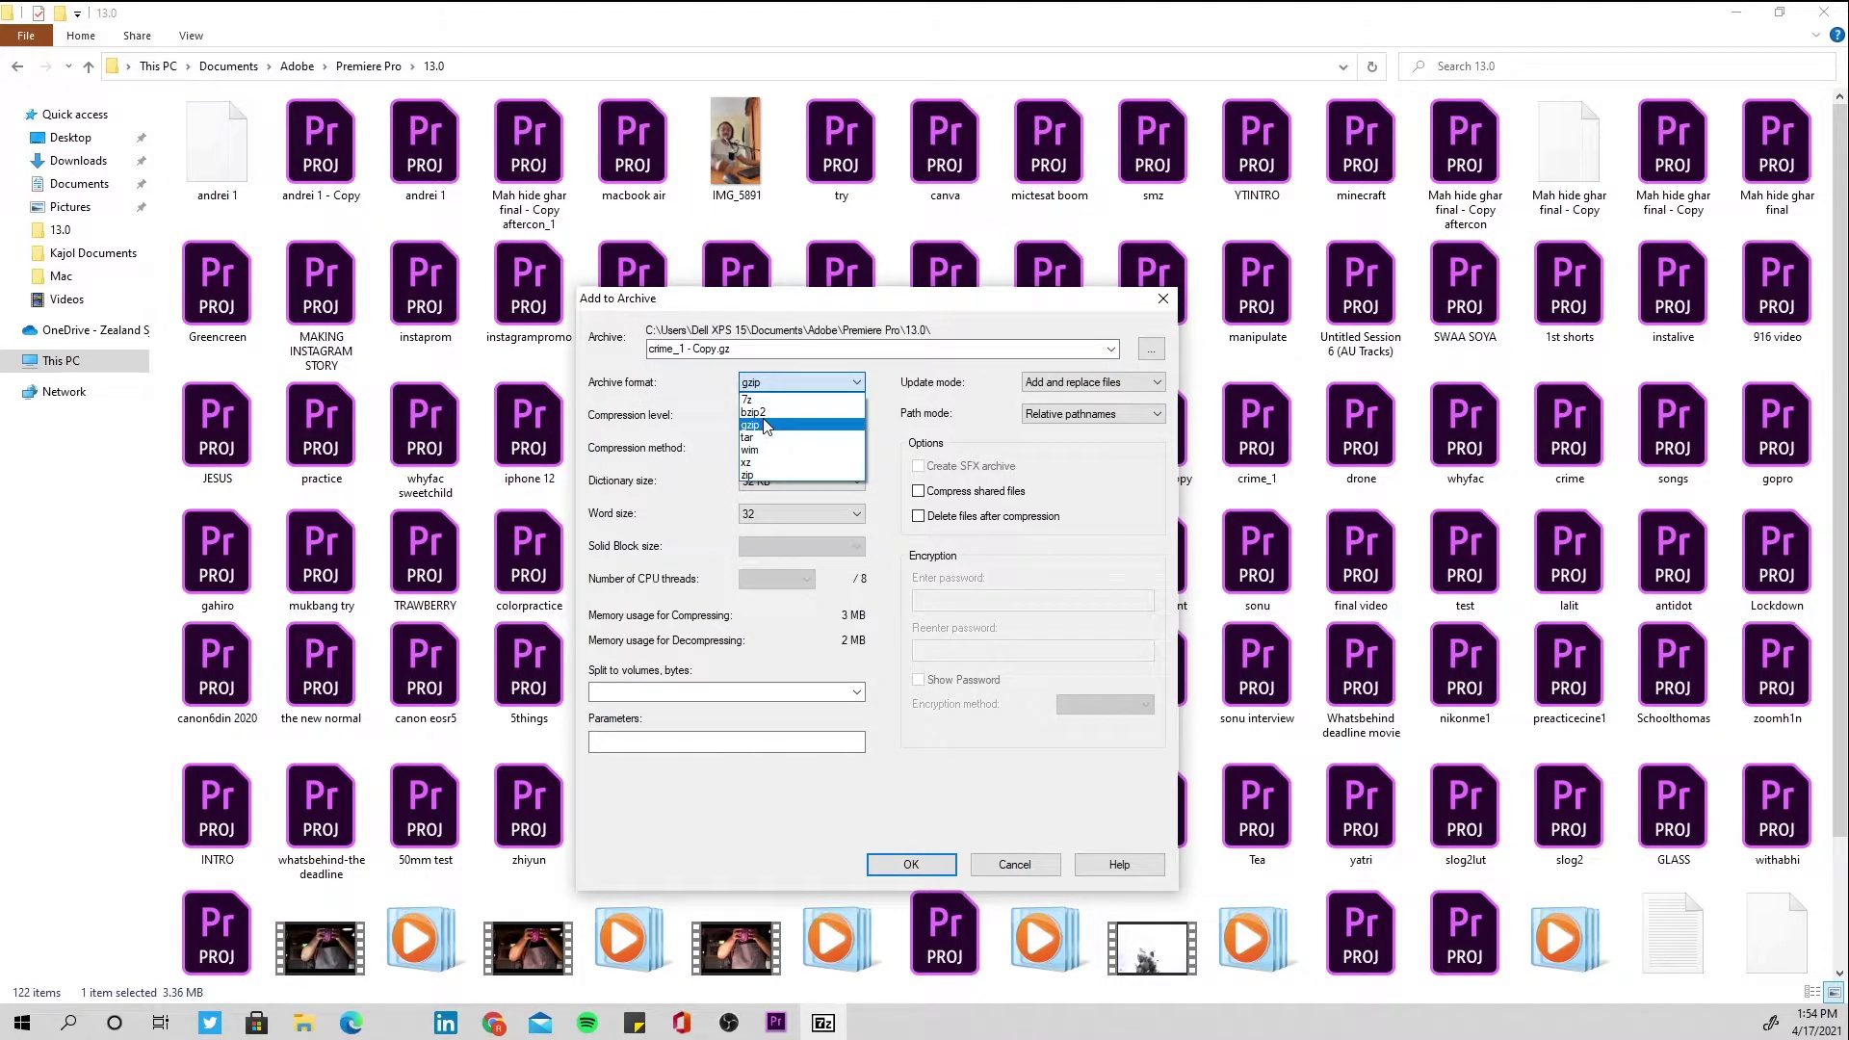
click(767, 425)
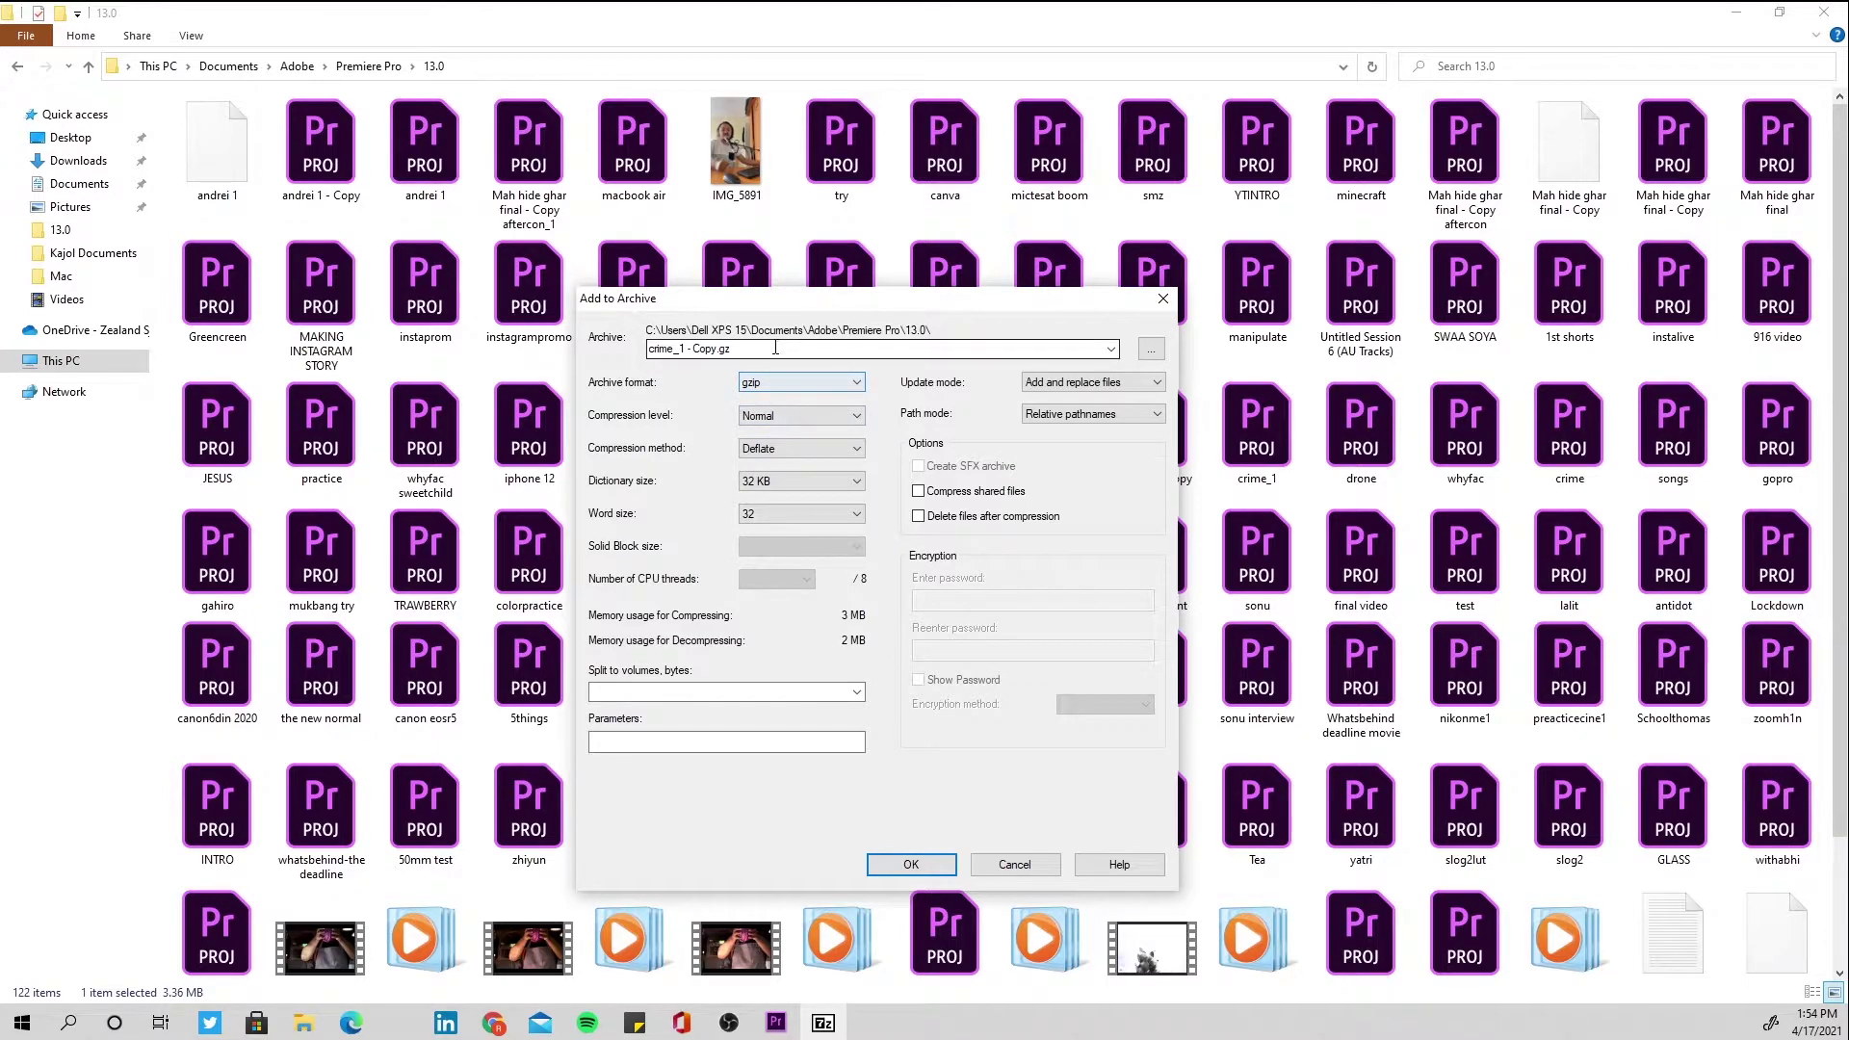
triple_click(690, 349)
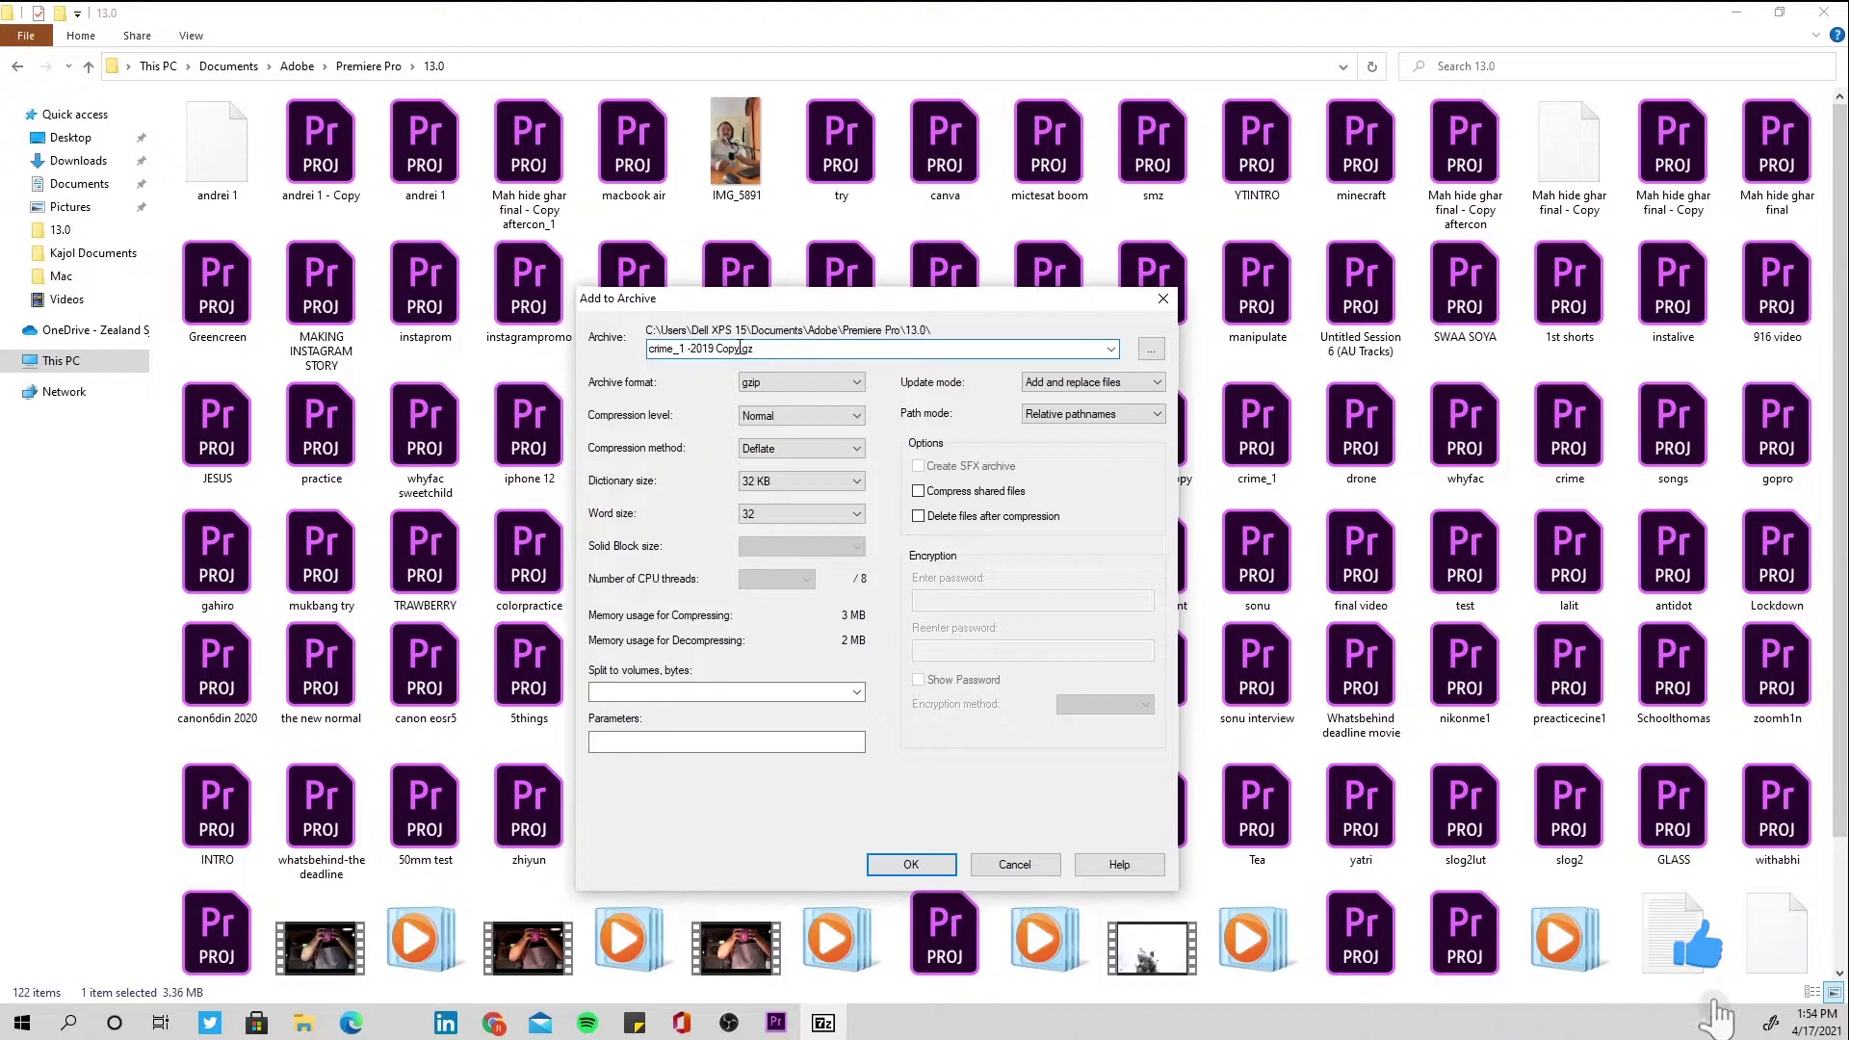
drag(746, 349, 761, 347)
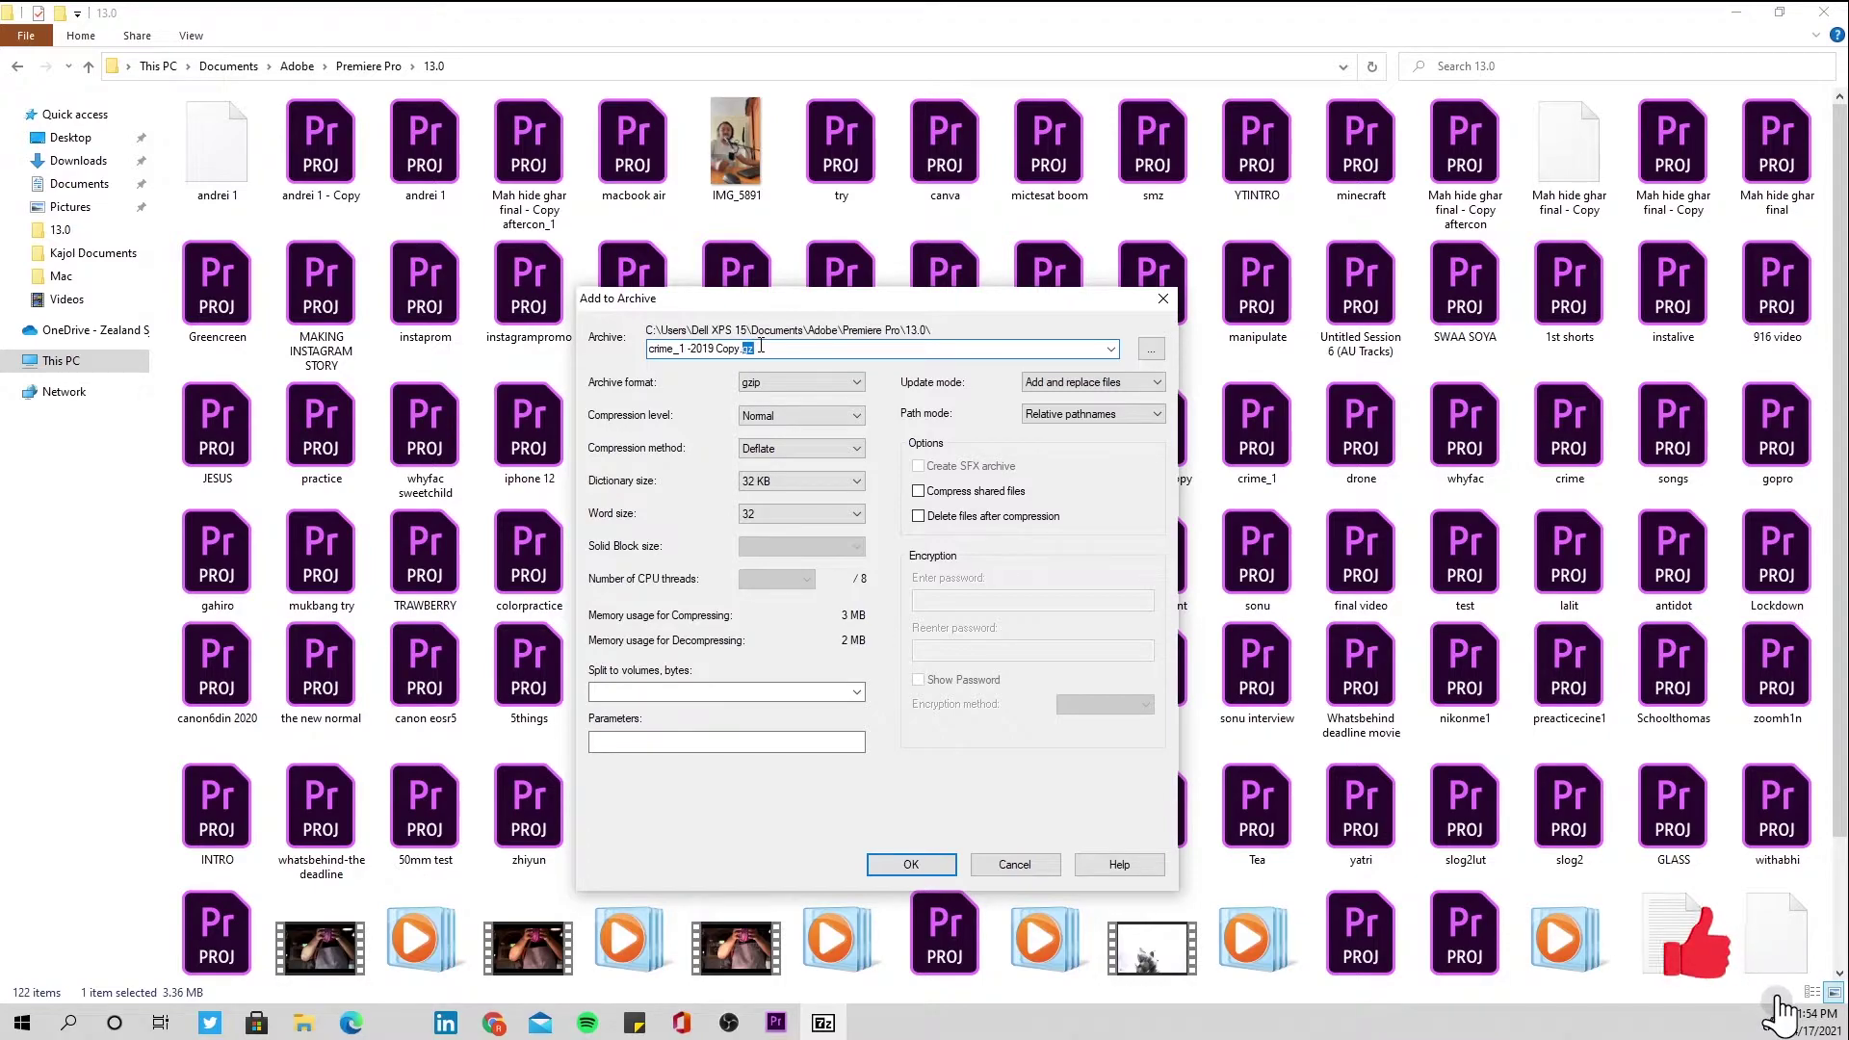
text(prproj)
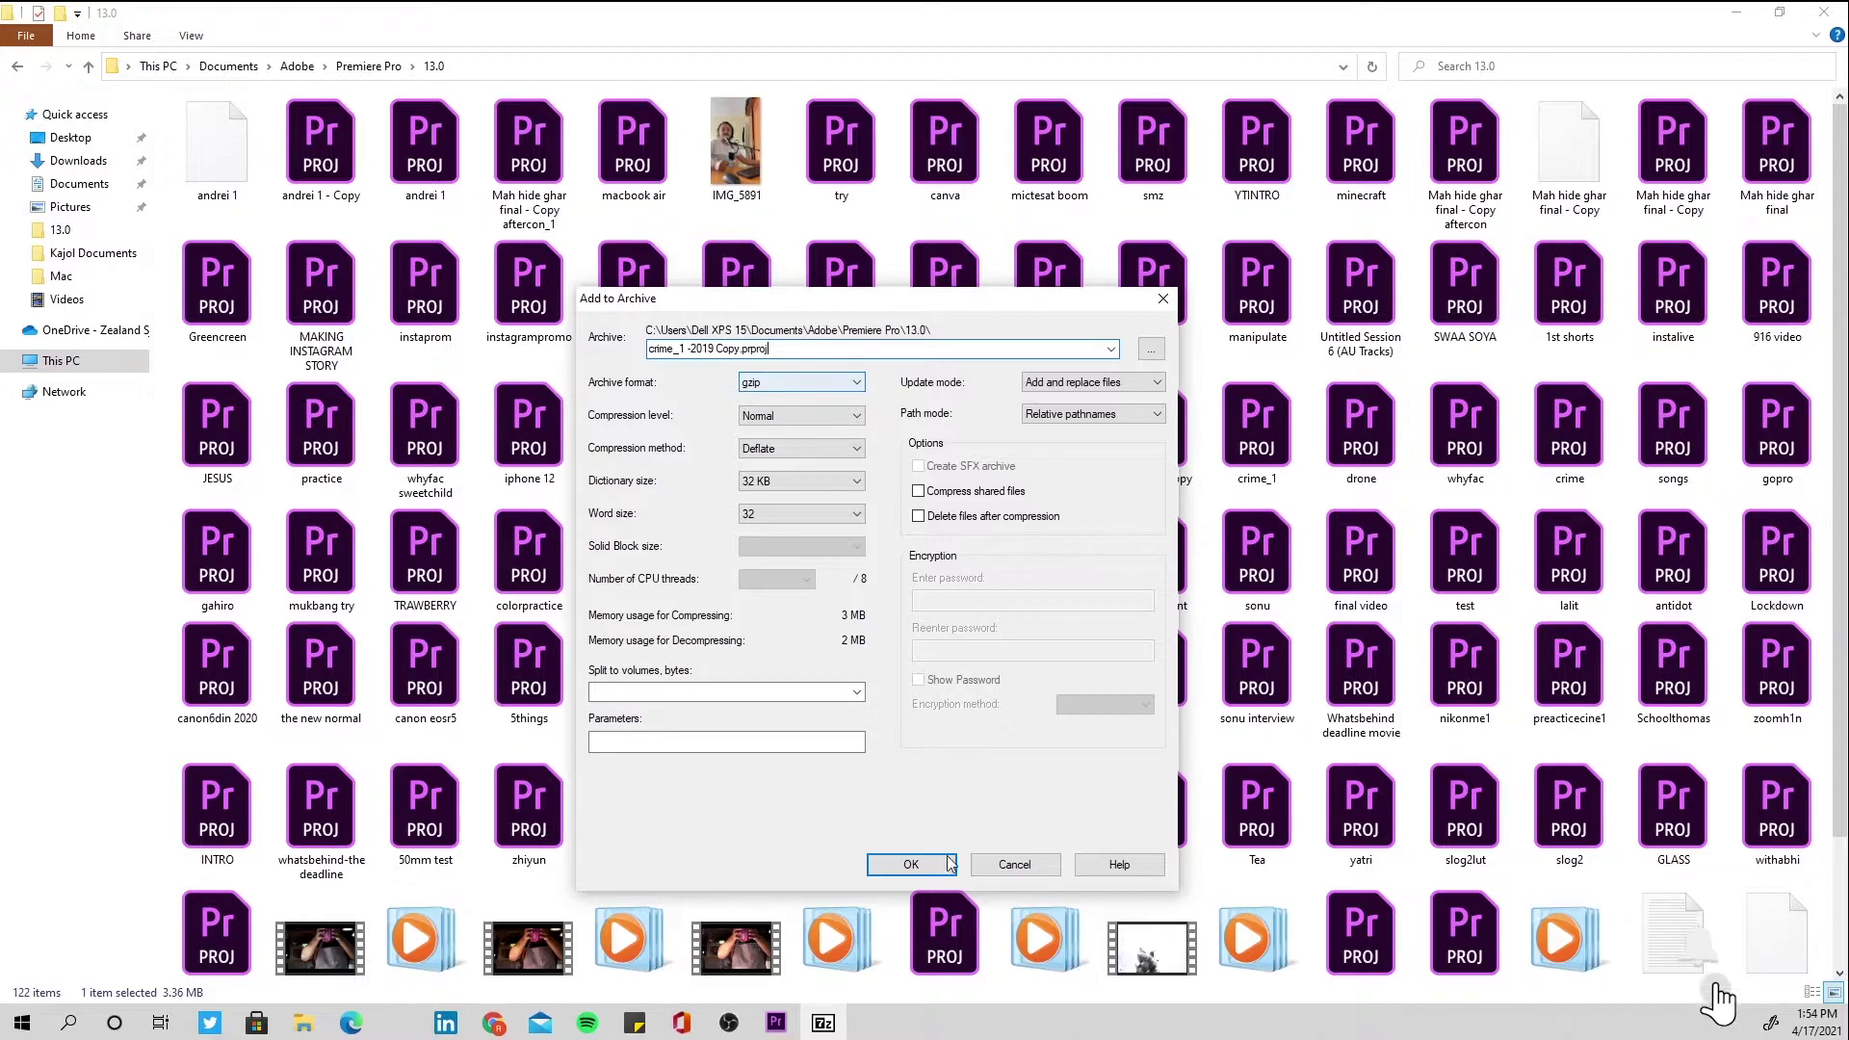
click(914, 863)
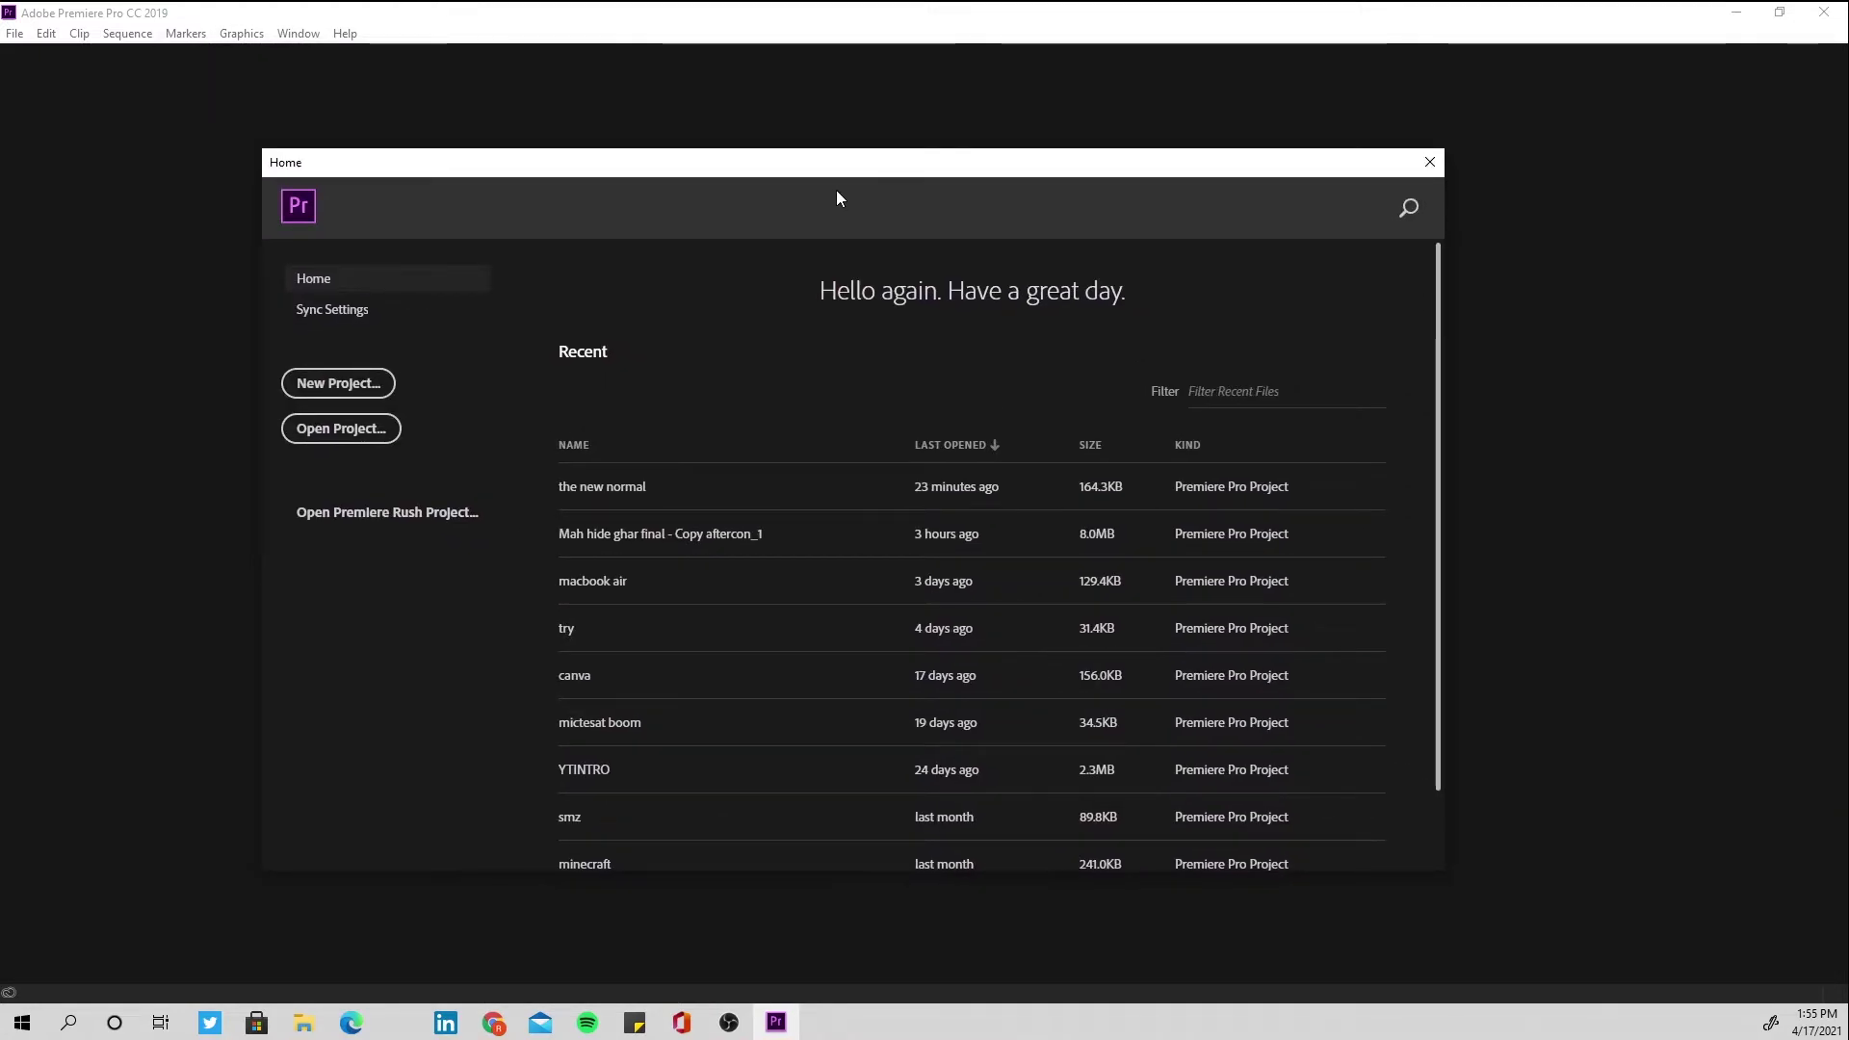
- Browse to the Premiere Pro 13.0 projects folder in Premiere's Open Project dialog
click(363, 436)
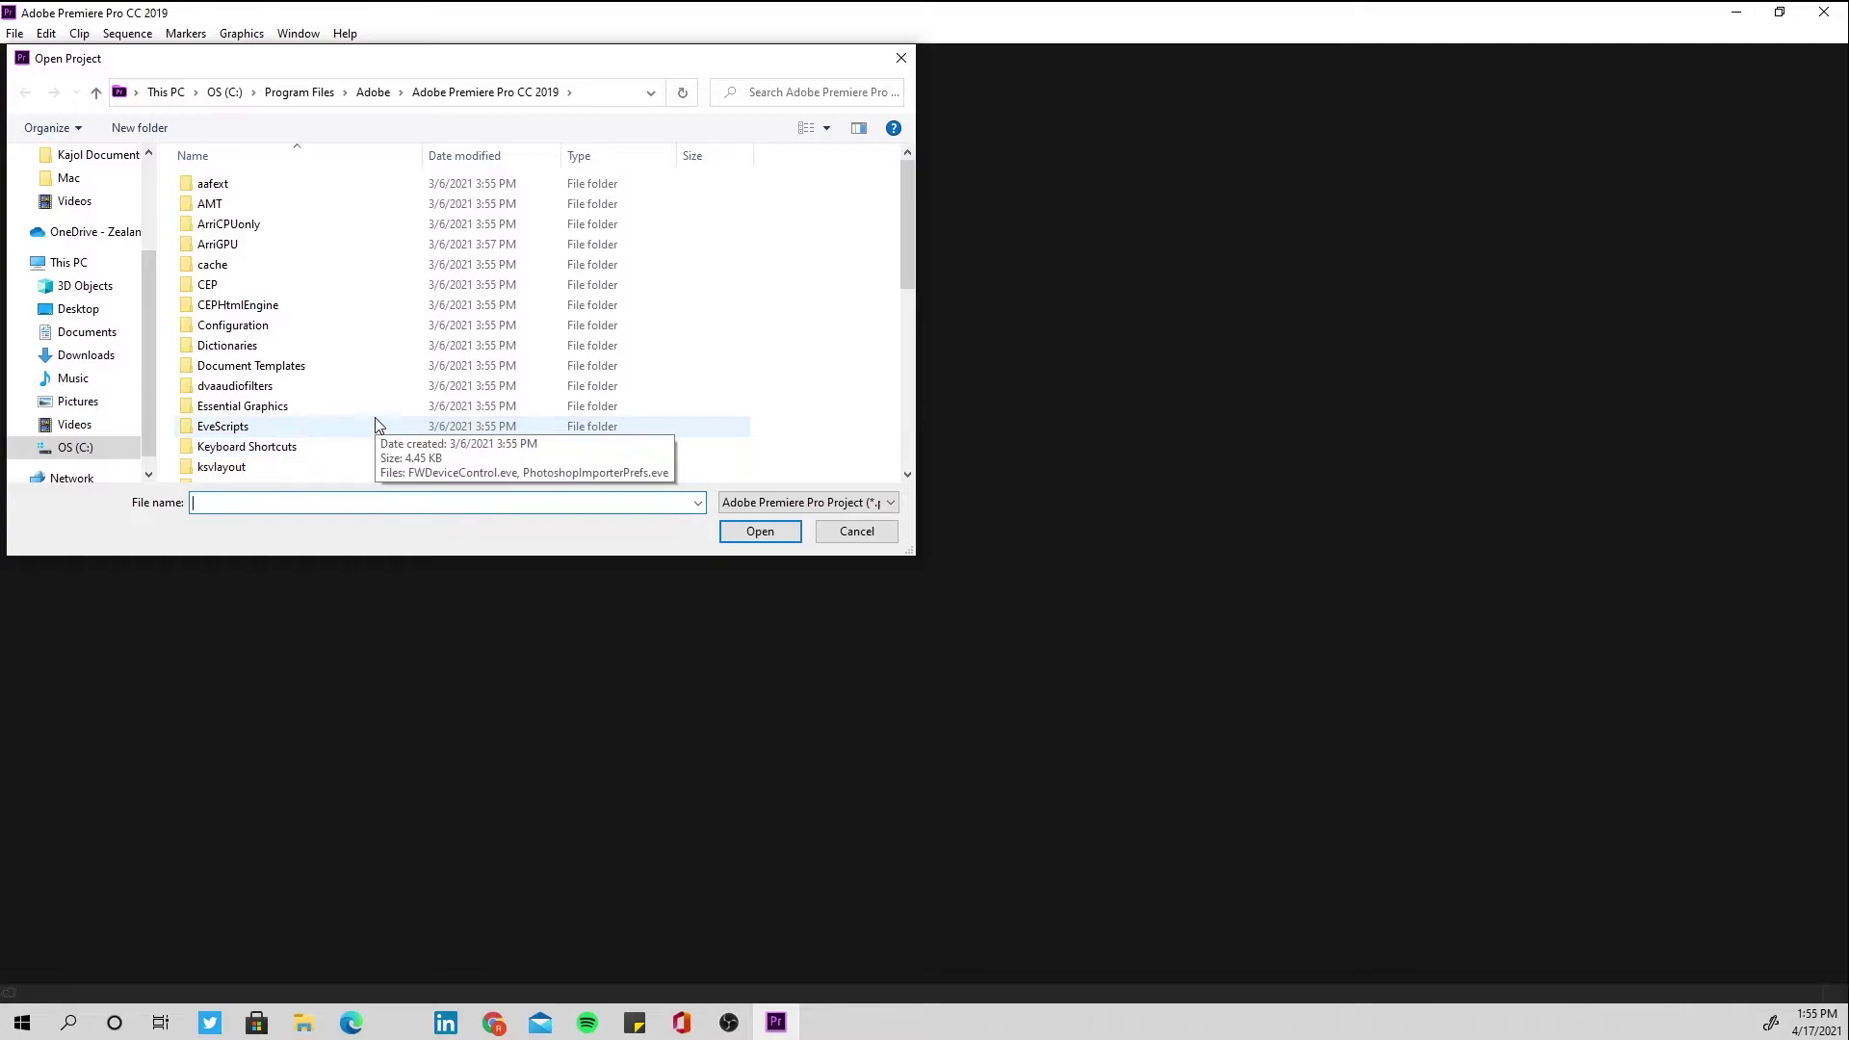
scroll(323, 368, up, 5)
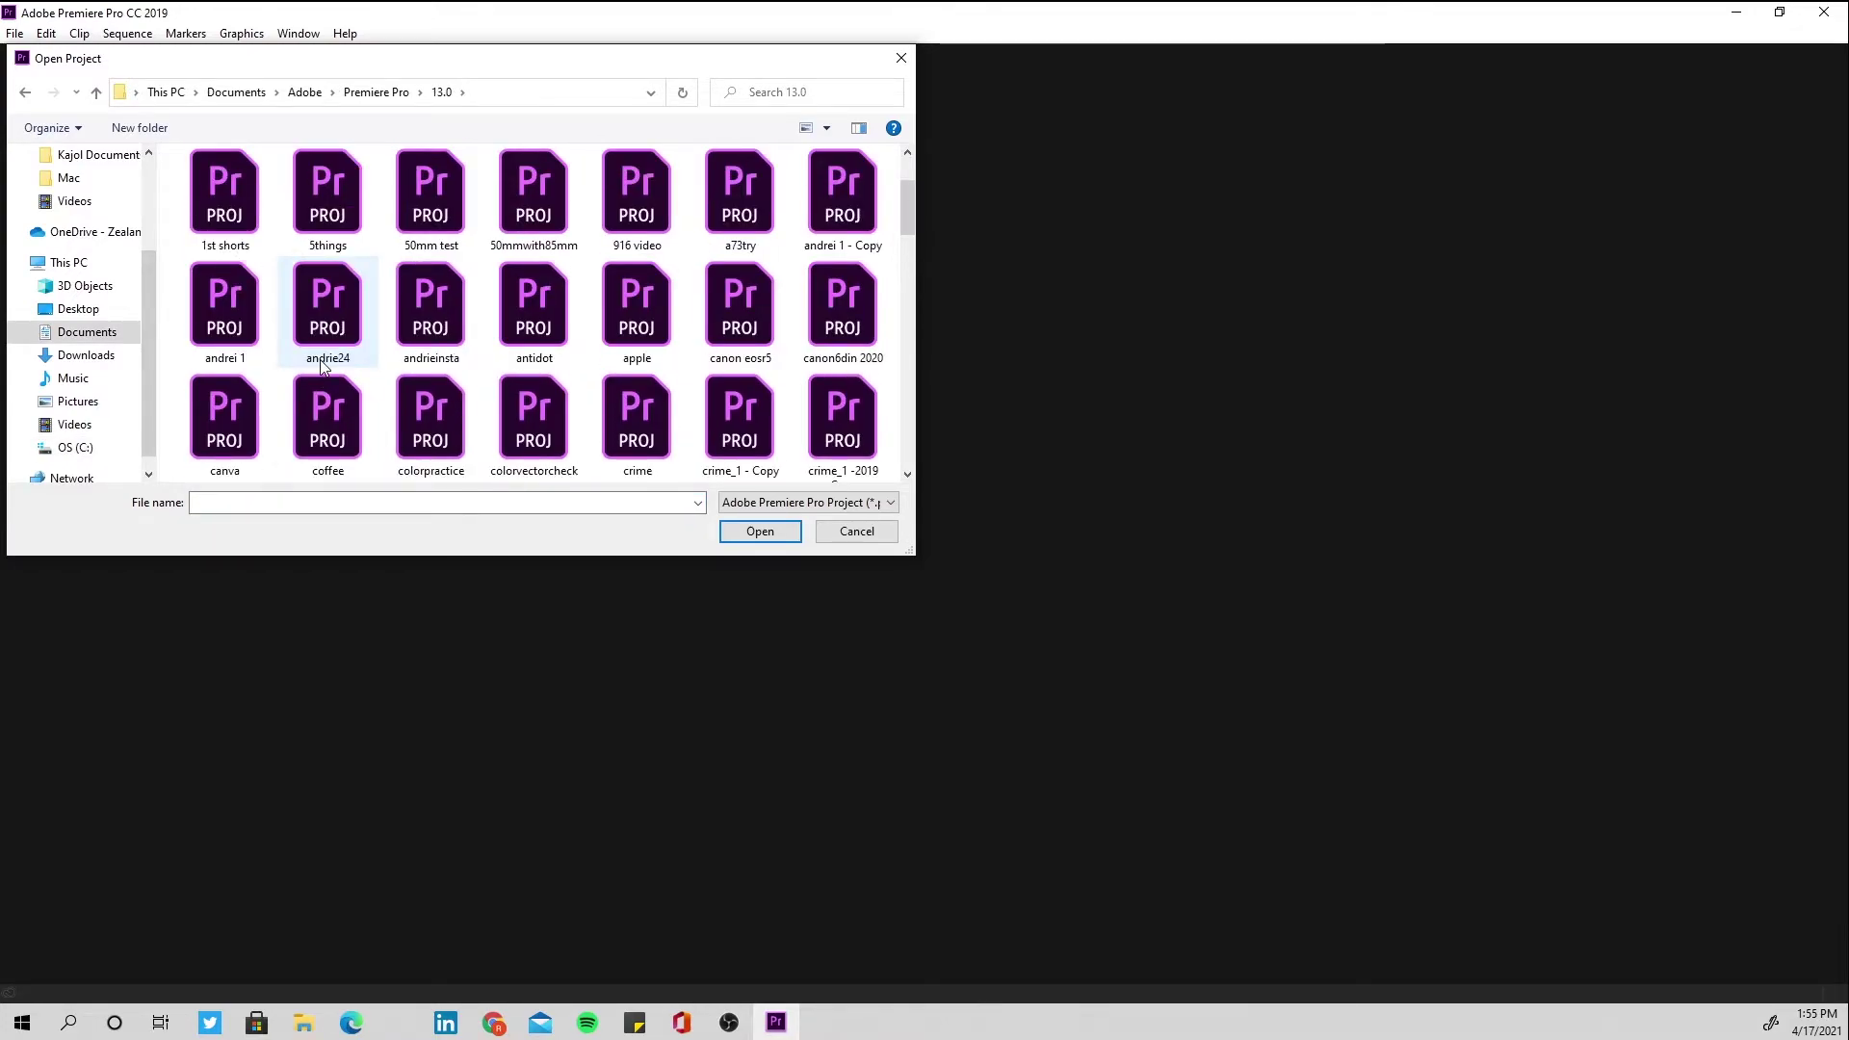
- Open the crime_1 -2019 Copy project from the file list
key(c)
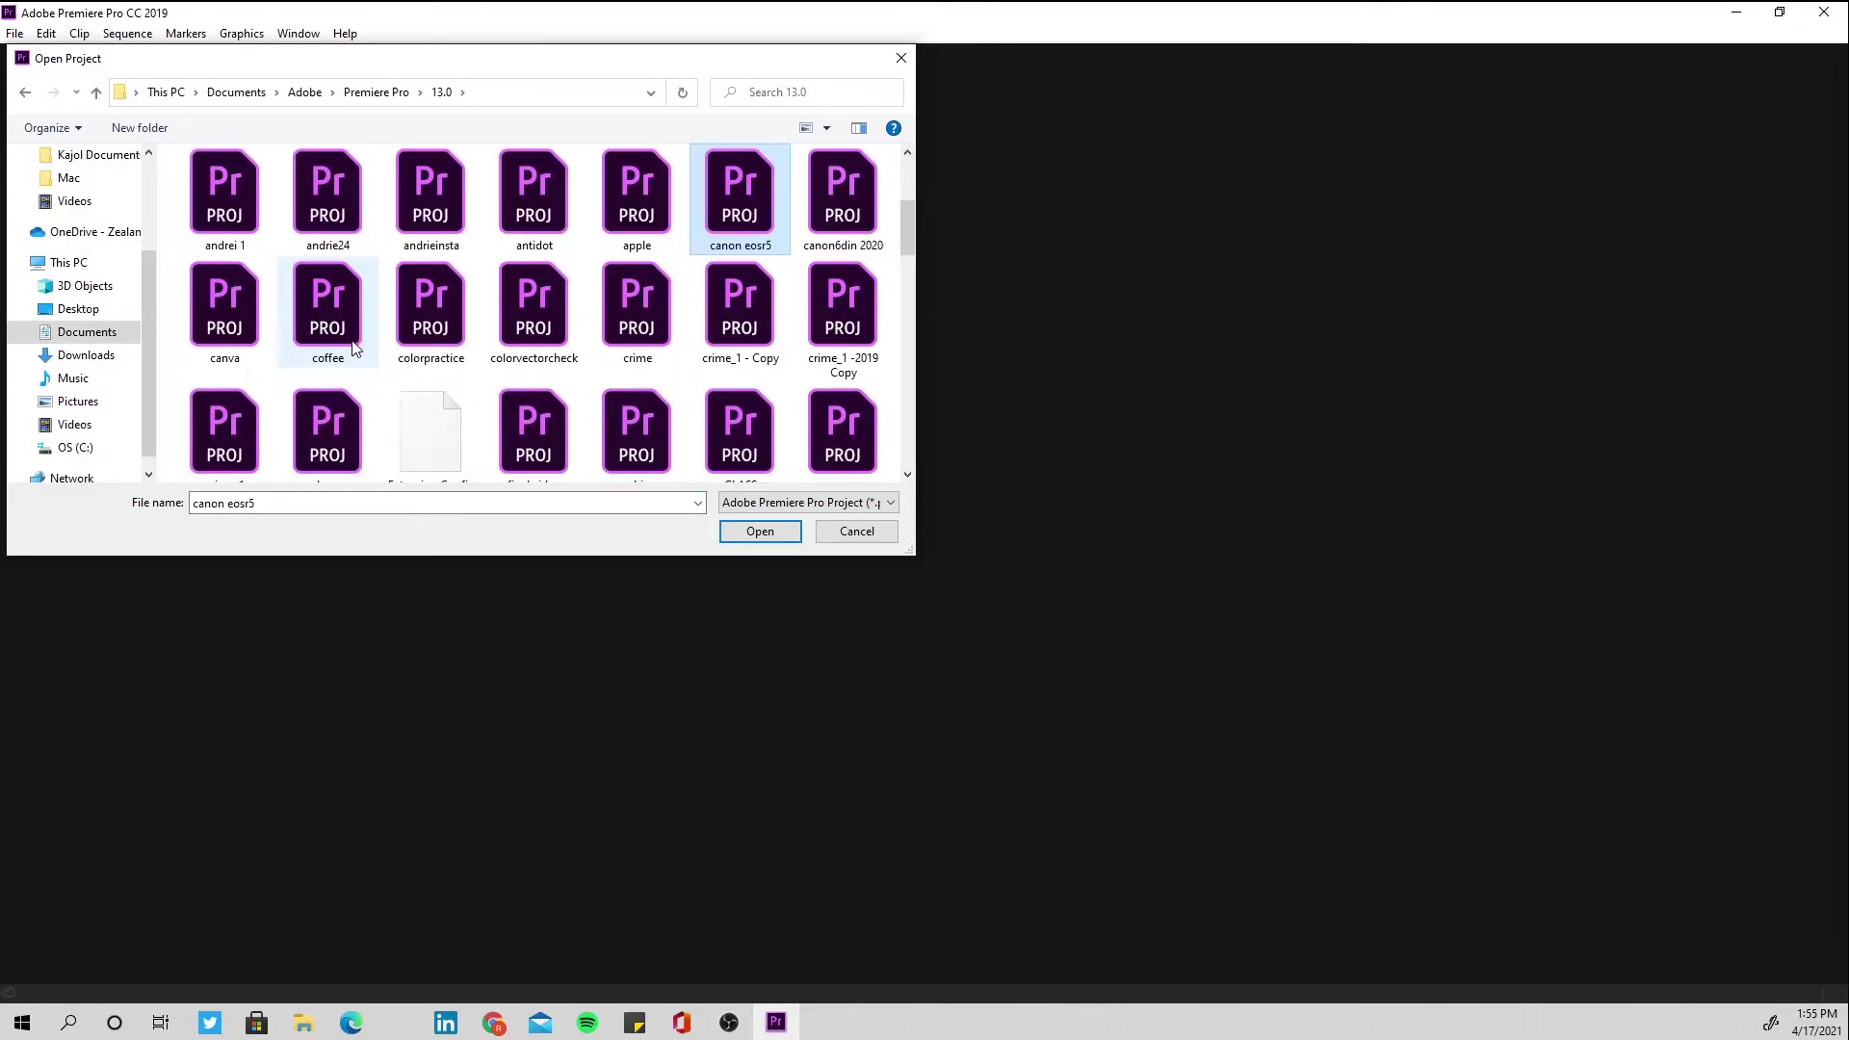
double_click(846, 348)
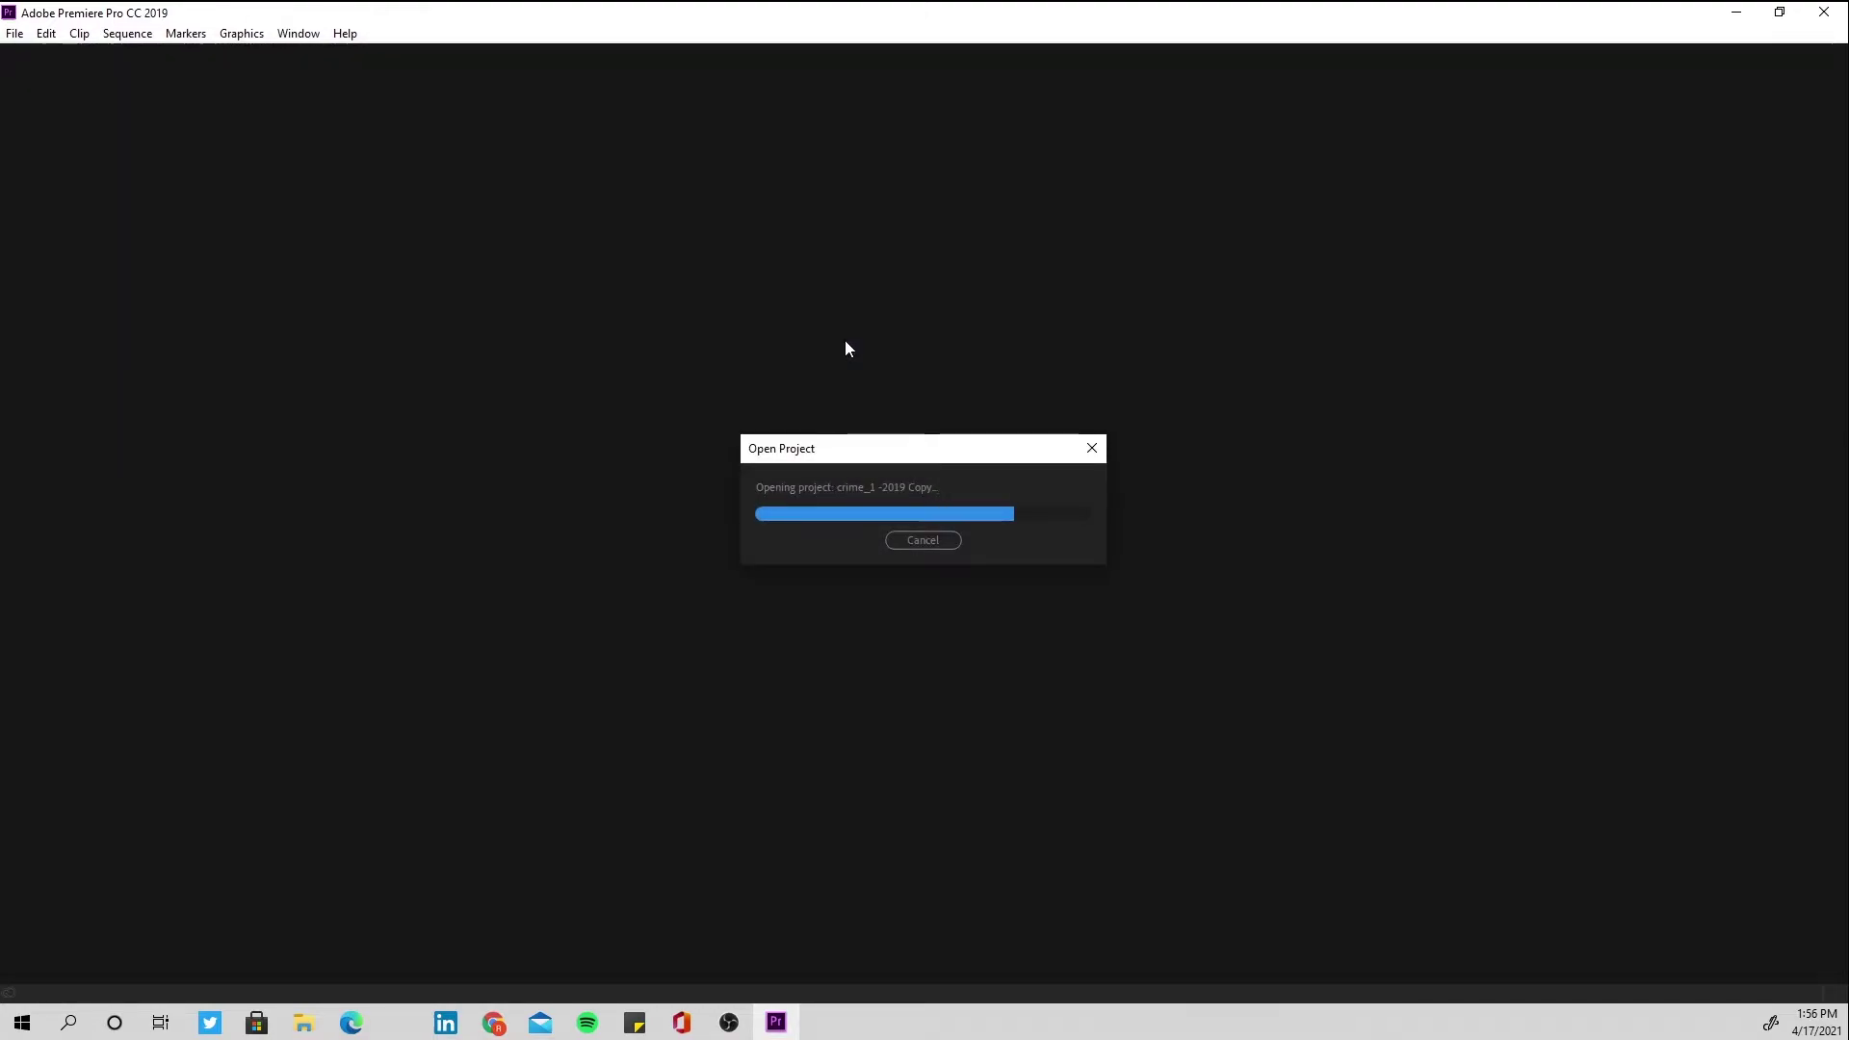